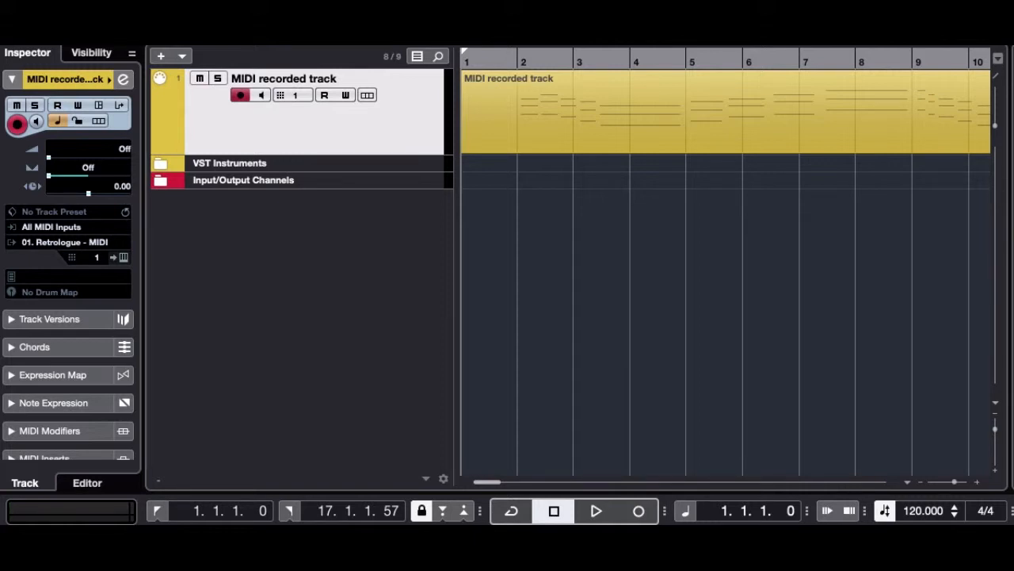
Open the MIDI recorded track part for note editing and move all its notes so the first starts at 1.1.1.0.
{"action": "left_click", "coordinate": [707, 126]}
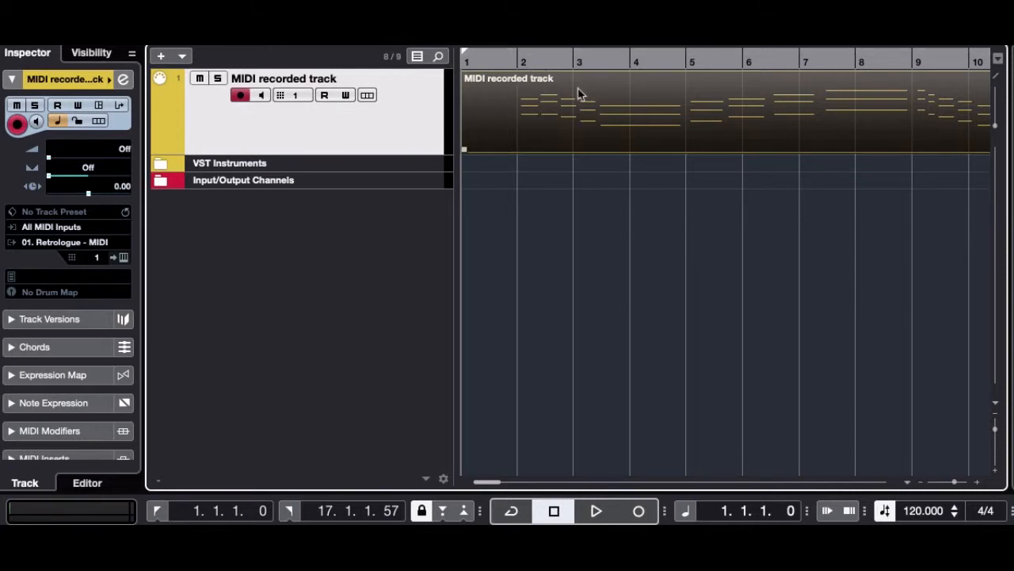
{"action": "double_click", "coordinate": [532, 133]}
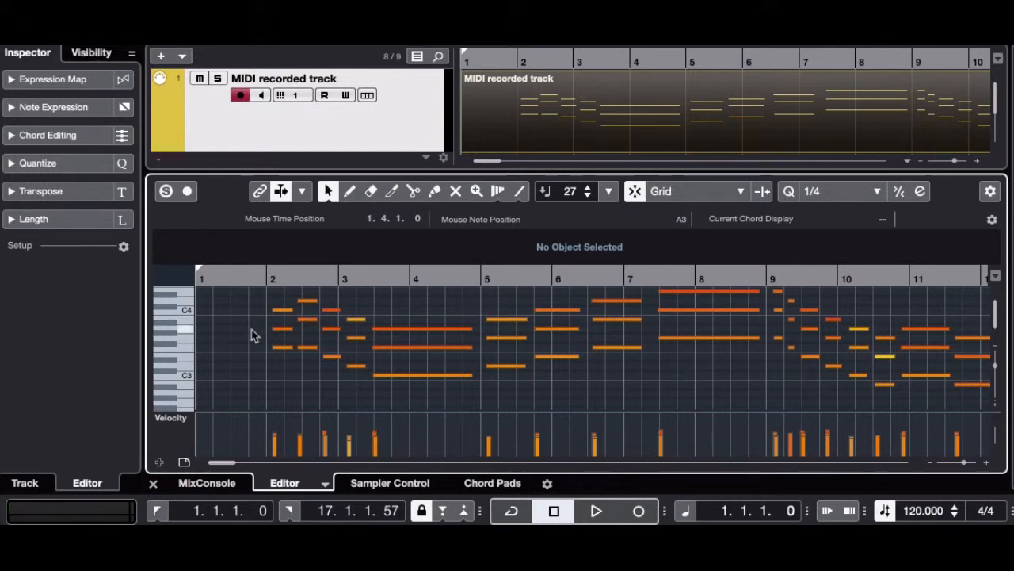
{"action": "key", "text": "ctrl+a"}
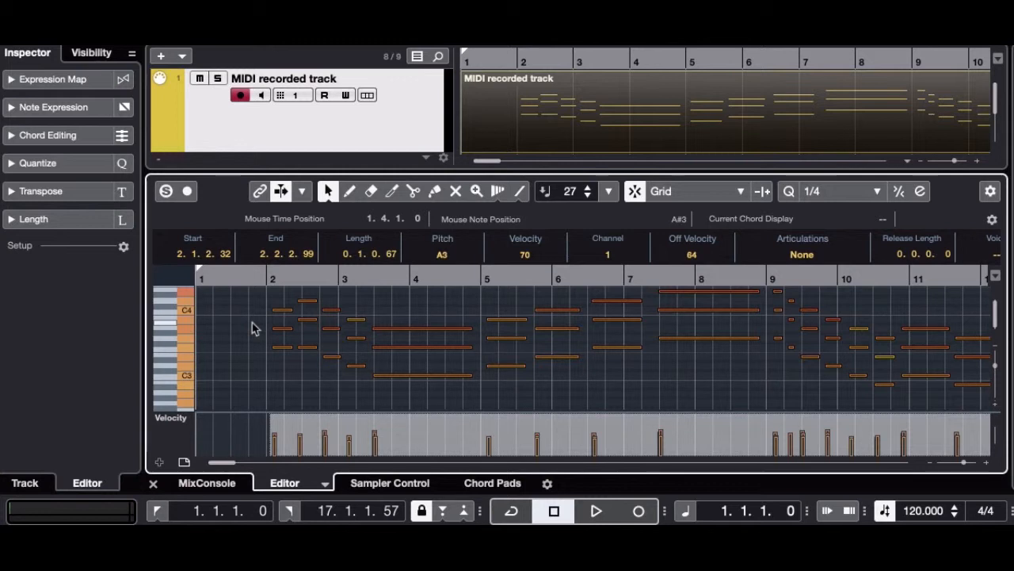
{"action": "left_click", "coordinate": [181, 253]}
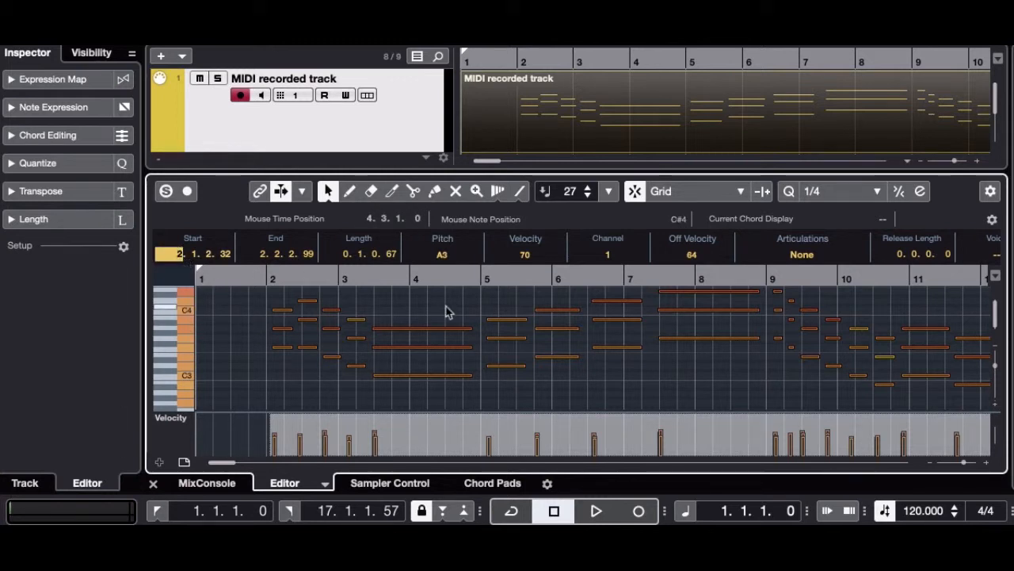
{"action": "type", "text": "1"}
{"action": "key", "text": "Tab"}
{"action": "key", "text": "Tab"}
{"action": "type", "text": "1"}
{"action": "key", "text": "Tab"}
{"action": "type", "text": "0"}
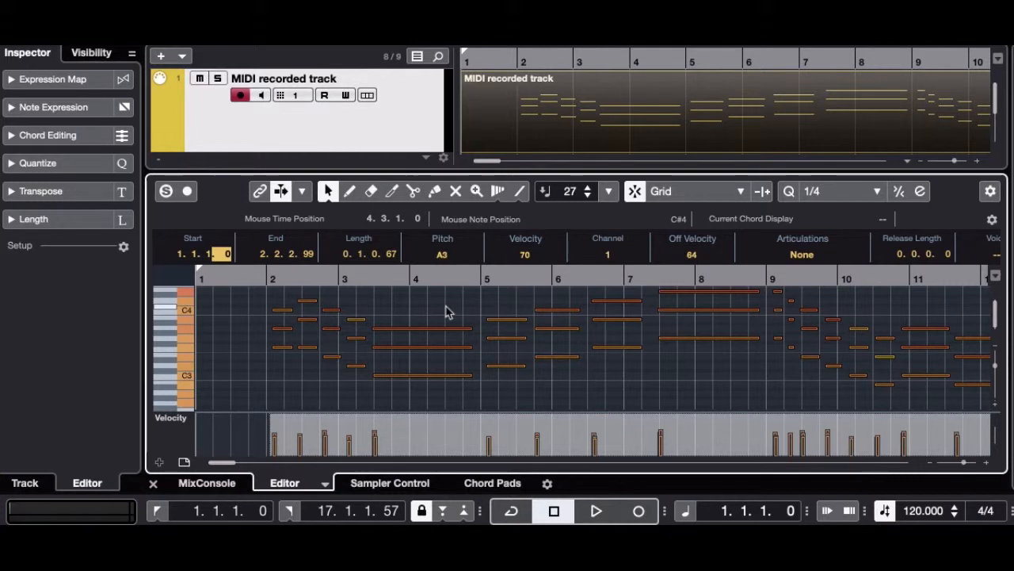
{"action": "key", "text": "Return"}
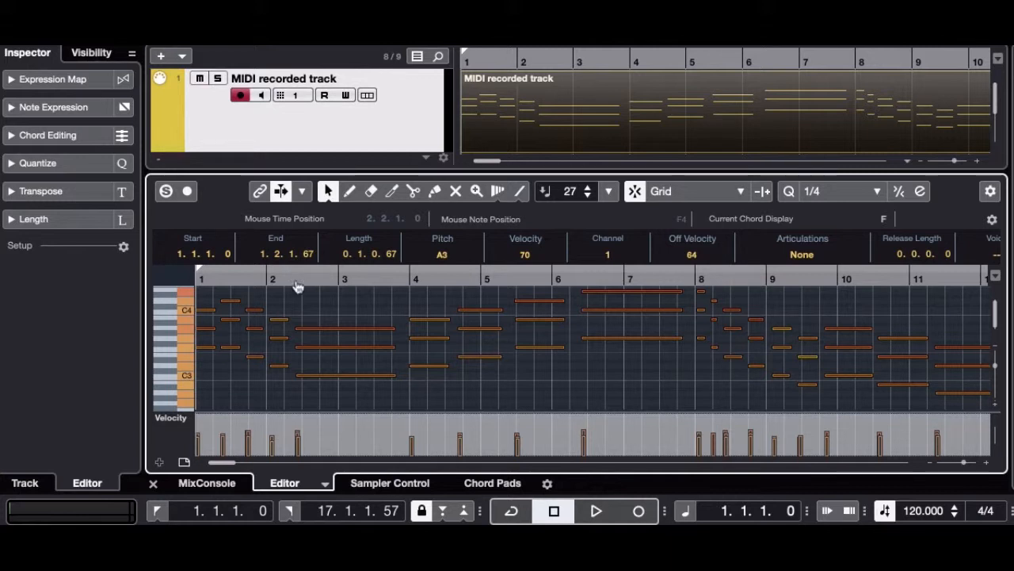
Check how the shifted notes look as notation in the Score Editor, and close it.
{"action": "key", "text": "super+r"}
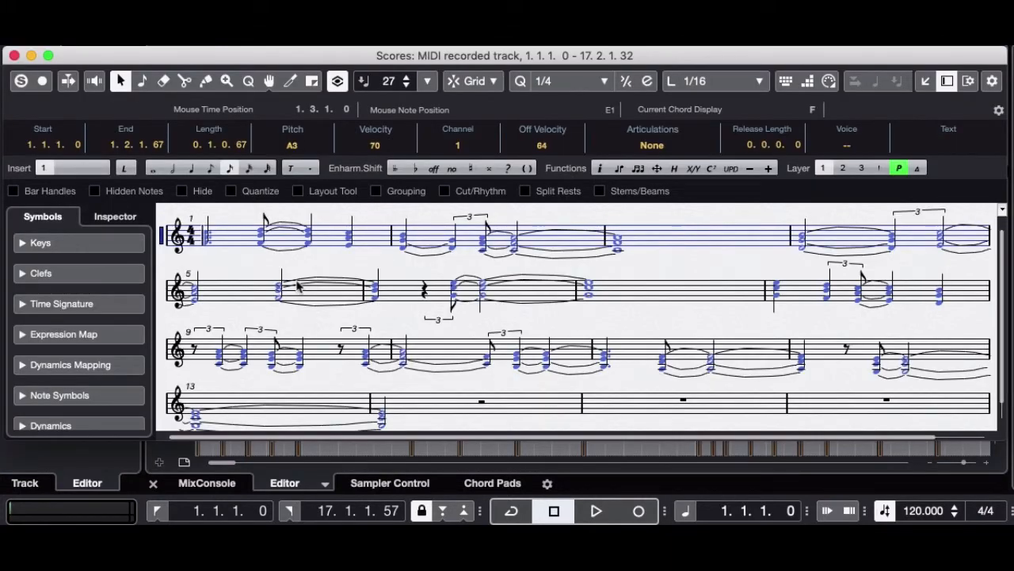
{"action": "left_click", "coordinate": [15, 56]}
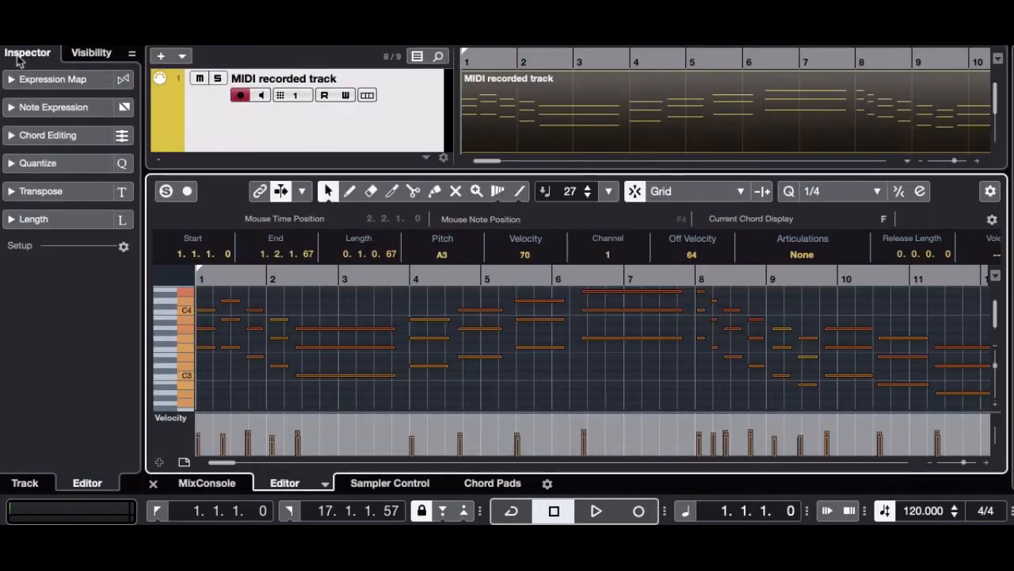
Add a Tempo track to the project and place it above the MIDI recorded track.
{"action": "left_click", "coordinate": [300, 137]}
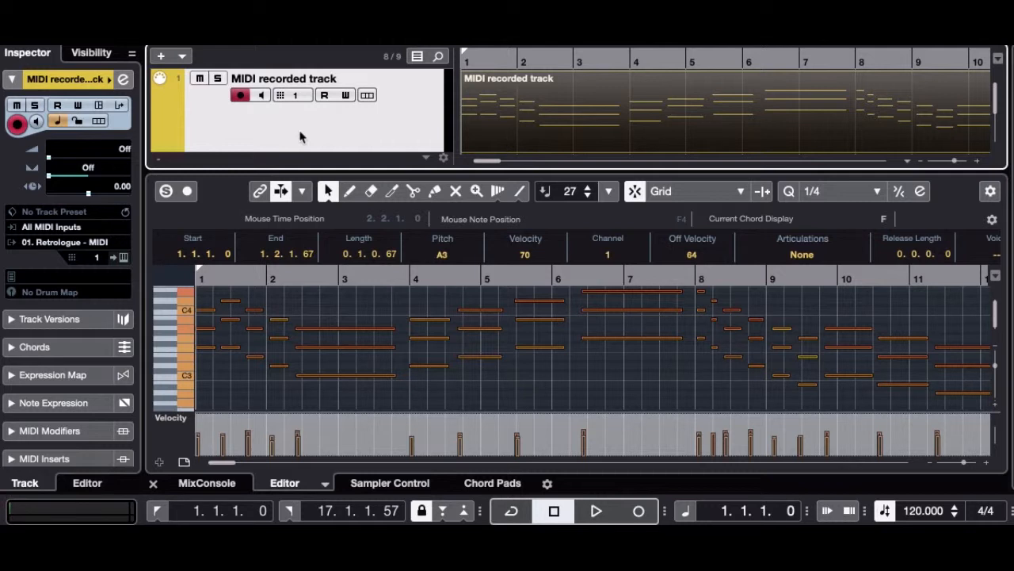
{"action": "right_click", "coordinate": [299, 137]}
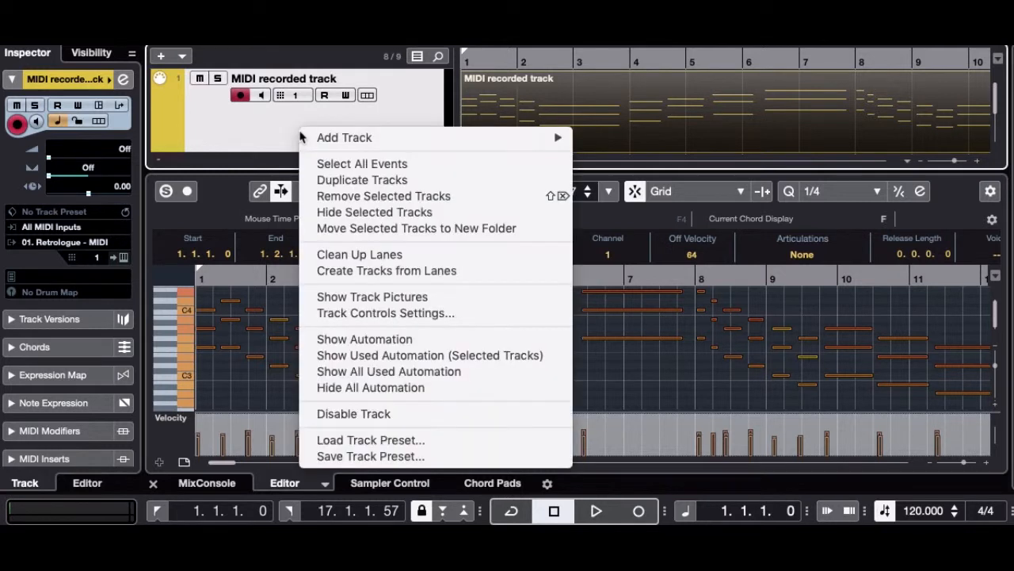
{"action": "mouse_move", "coordinate": [315, 141]}
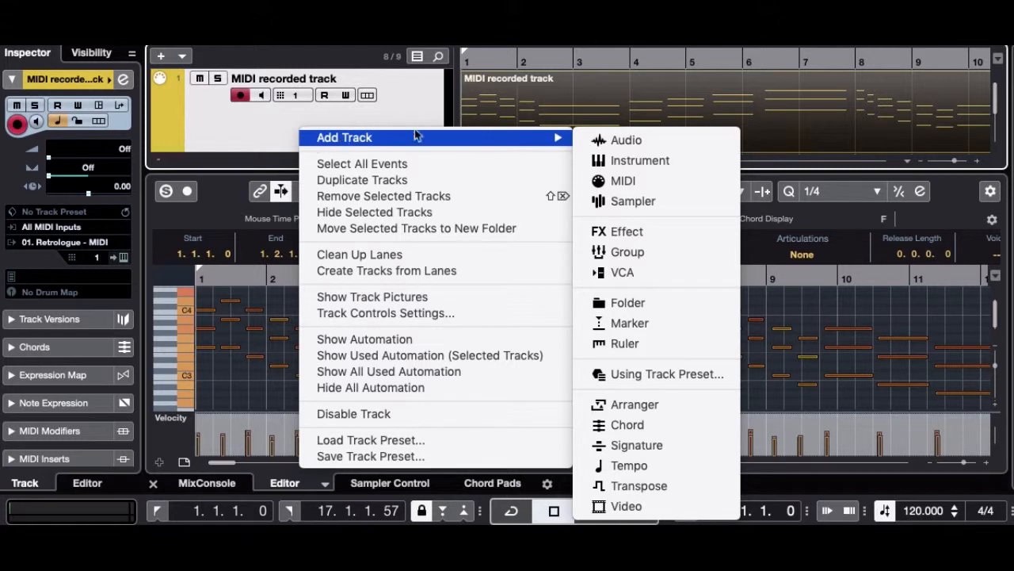
{"action": "left_click", "coordinate": [625, 469]}
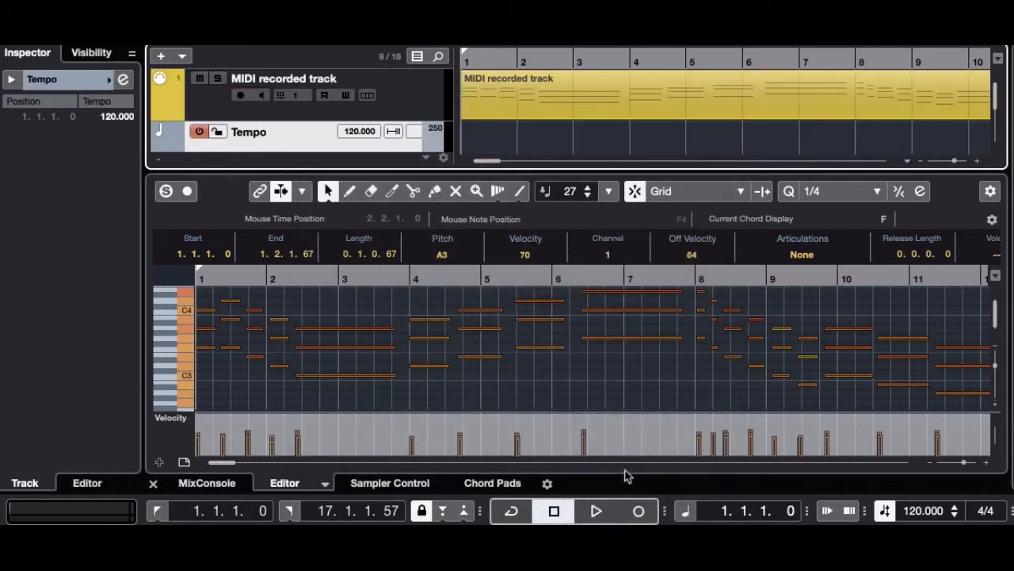
{"action": "scroll", "coordinate": [170, 145], "scroll_direction": "down", "scroll_amount": 2}
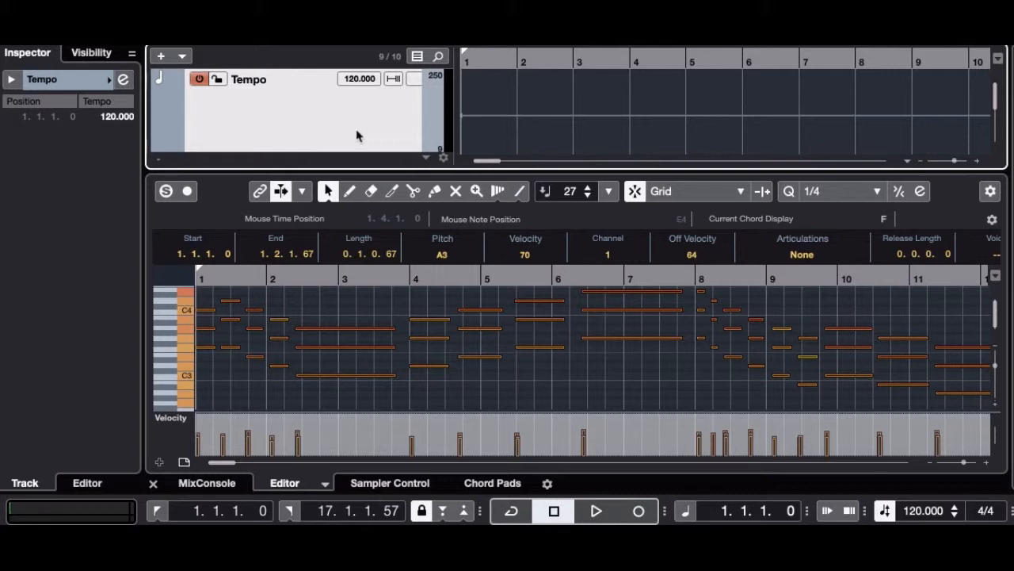
Switch the MIDI recorded track's time base from Musical to Linear.
{"action": "scroll", "coordinate": [356, 136], "scroll_direction": "down", "scroll_amount": 3}
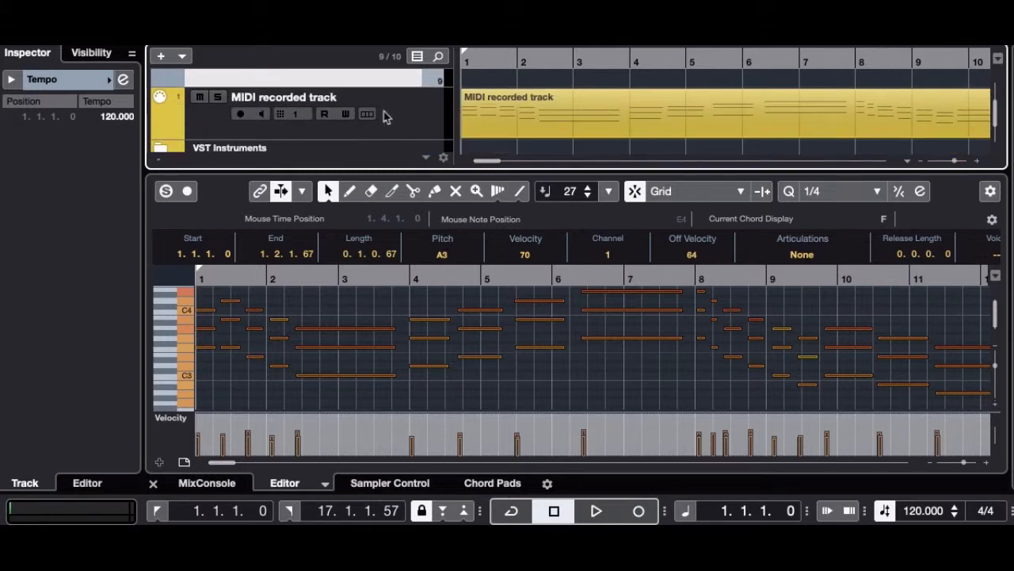
{"action": "left_click", "coordinate": [403, 119]}
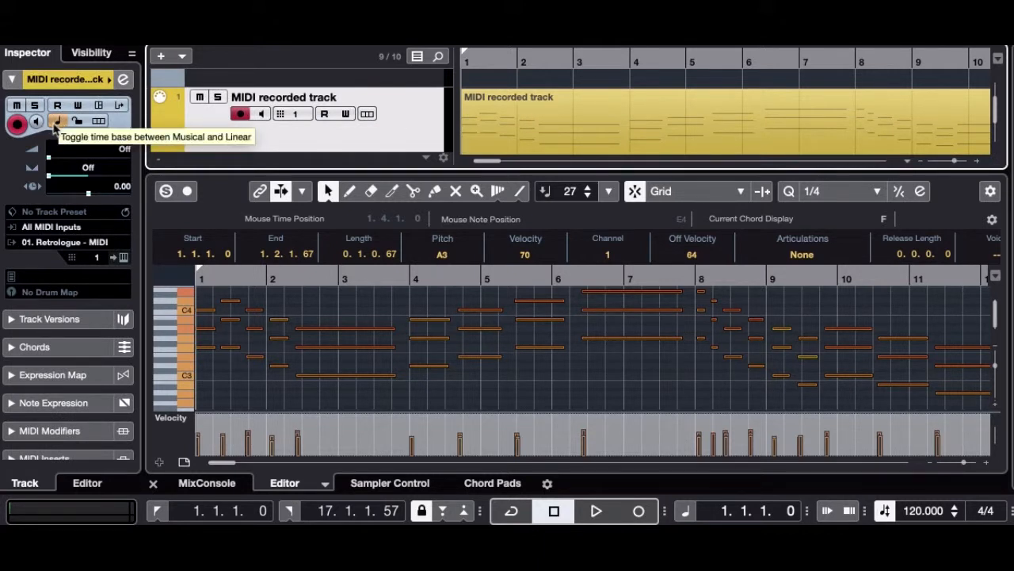
{"action": "left_click", "coordinate": [56, 124]}
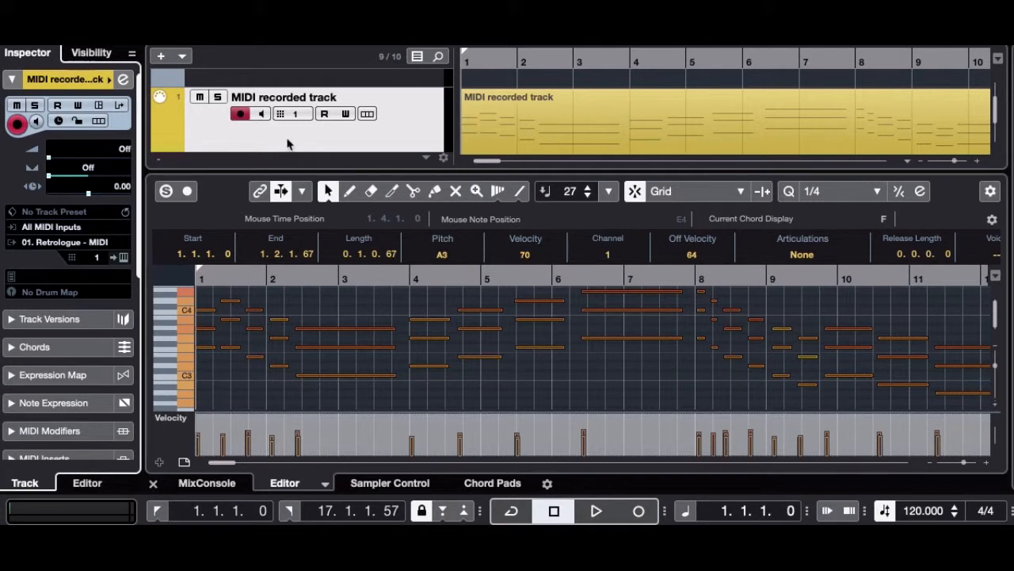
Lower the tempo point at bar 1 to 85 BPM on the Tempo track and return the playback cursor to the start.
{"action": "scroll", "coordinate": [287, 143], "scroll_direction": "up", "scroll_amount": 2}
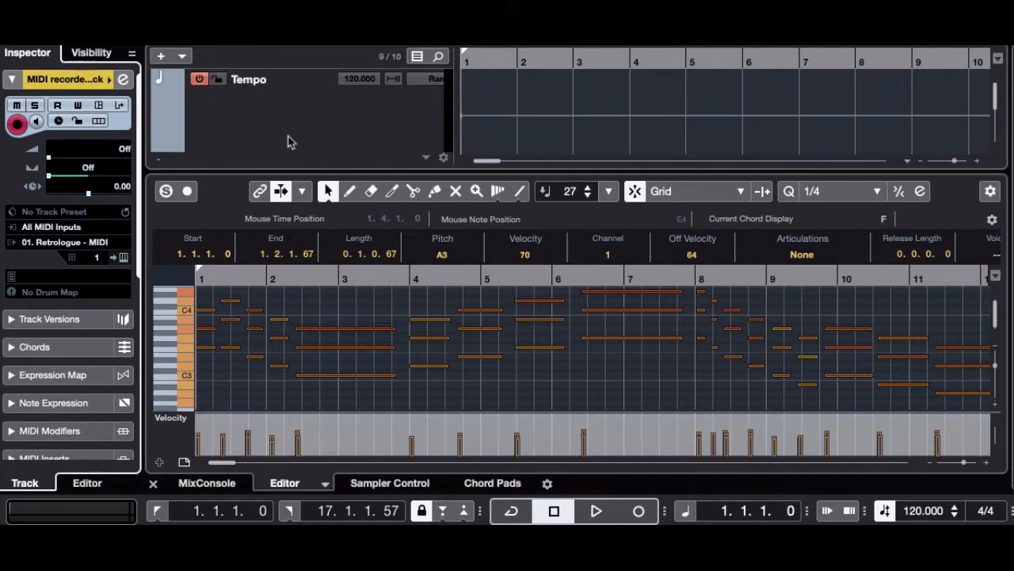
{"action": "left_click", "coordinate": [287, 127]}
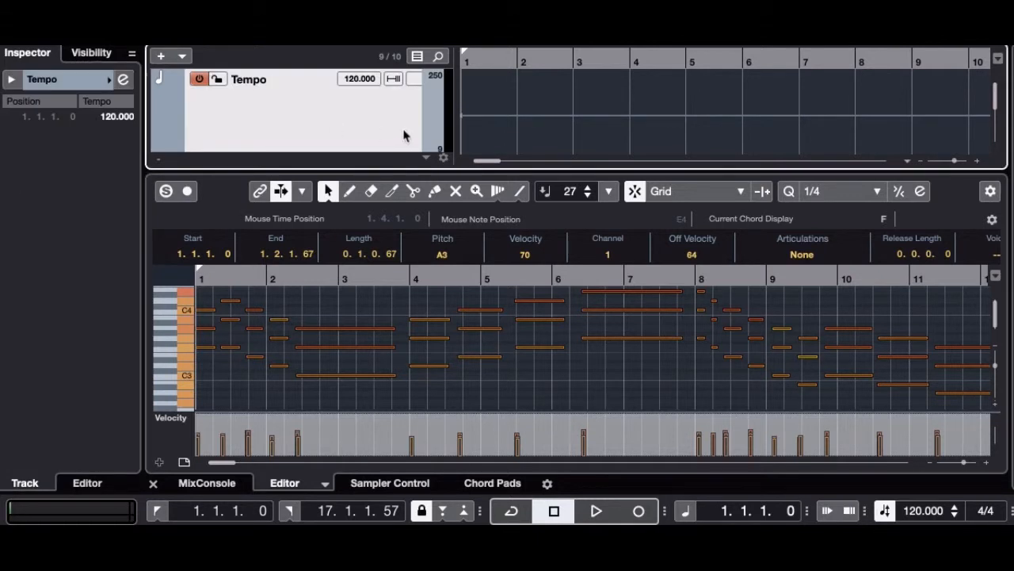
{"action": "left_click", "coordinate": [518, 61]}
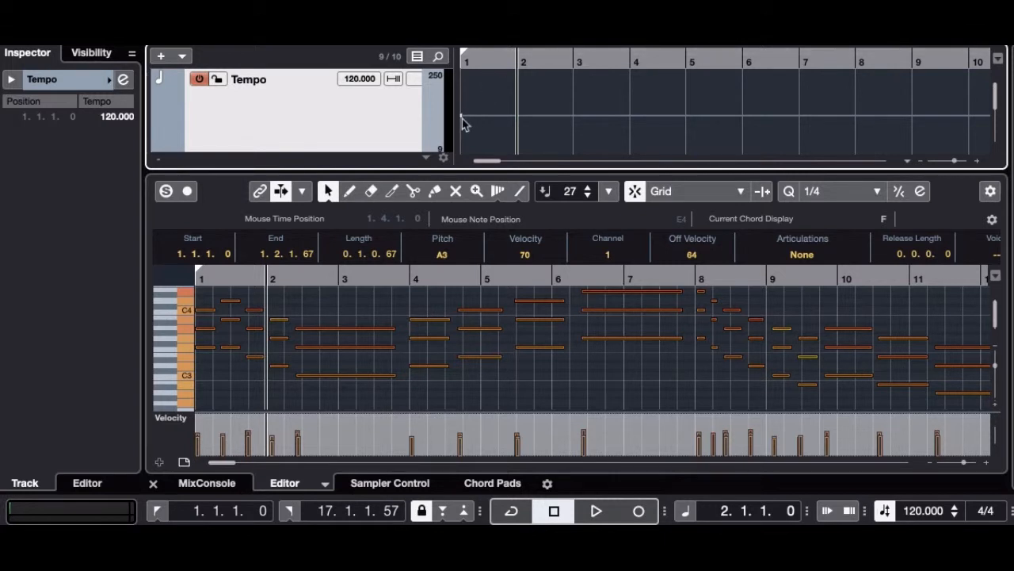
{"action": "mouse_move", "coordinate": [462, 118]}
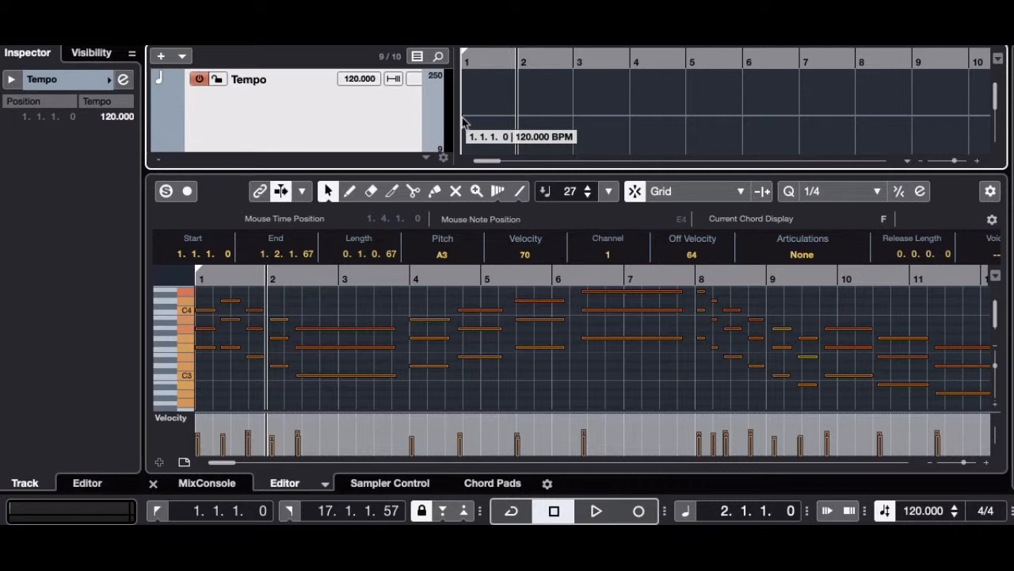
{"action": "left_click_drag", "start_coordinate": [464, 119], "coordinate": [464, 130]}
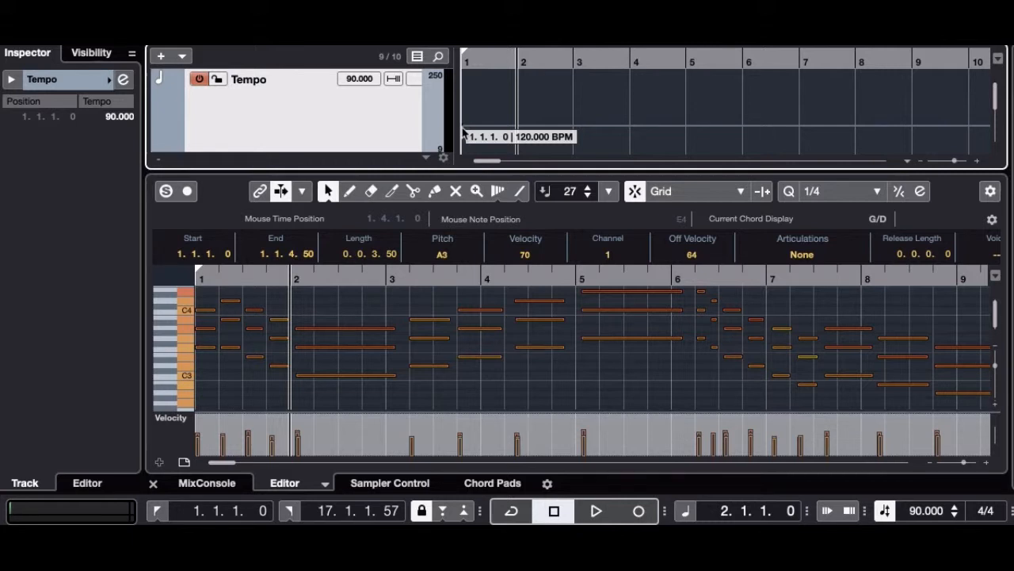
{"action": "left_click_drag", "start_coordinate": [465, 131], "coordinate": [465, 133]}
{"action": "left_click", "coordinate": [464, 135]}
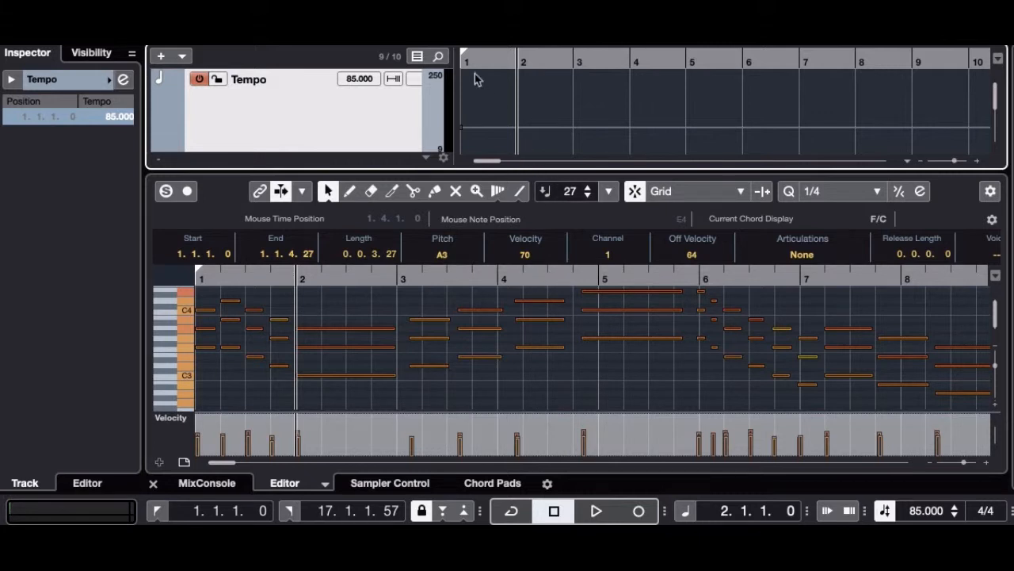
{"action": "left_click_drag", "start_coordinate": [516, 59], "coordinate": [449, 71]}
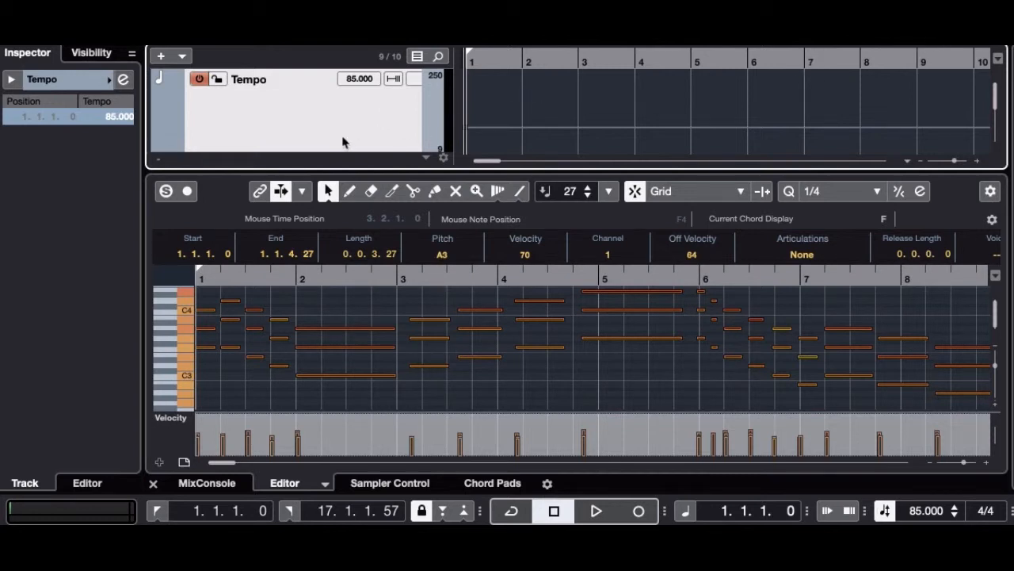
Add an 85 BPM tempo point at bar 2 and a 65 BPM point at bar 3 to align the chord there.
{"action": "left_click", "coordinate": [523, 127]}
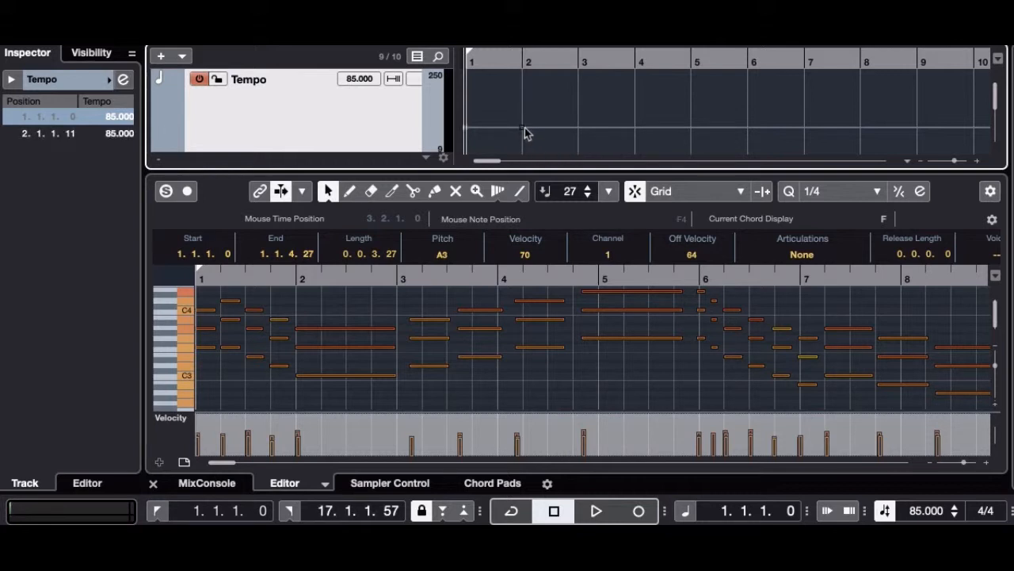
{"action": "left_click", "coordinate": [434, 301]}
{"action": "left_click_drag", "start_coordinate": [434, 301], "coordinate": [434, 389]}
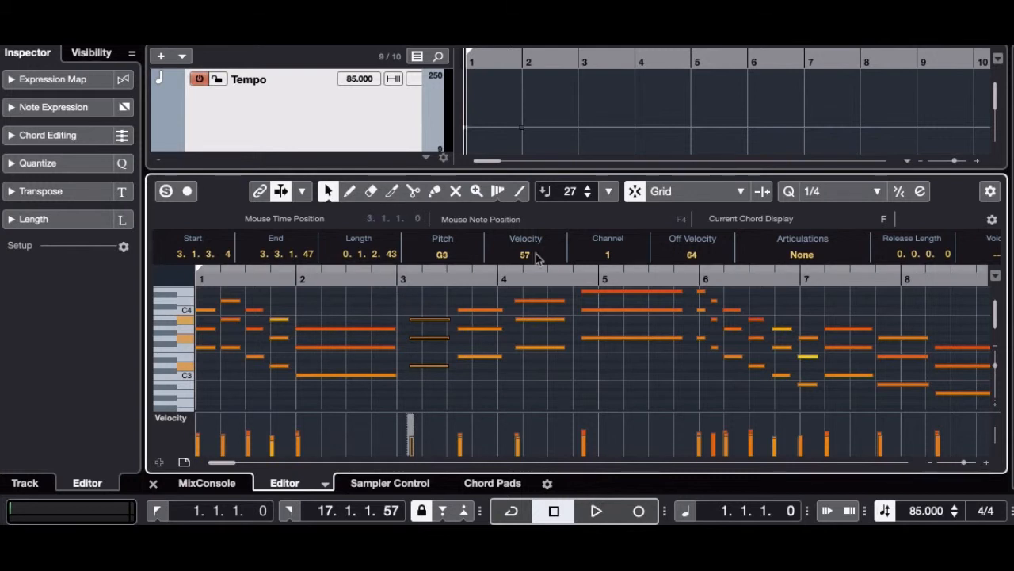
{"action": "left_click", "coordinate": [580, 135]}
{"action": "left_click_drag", "start_coordinate": [579, 129], "coordinate": [578, 139]}
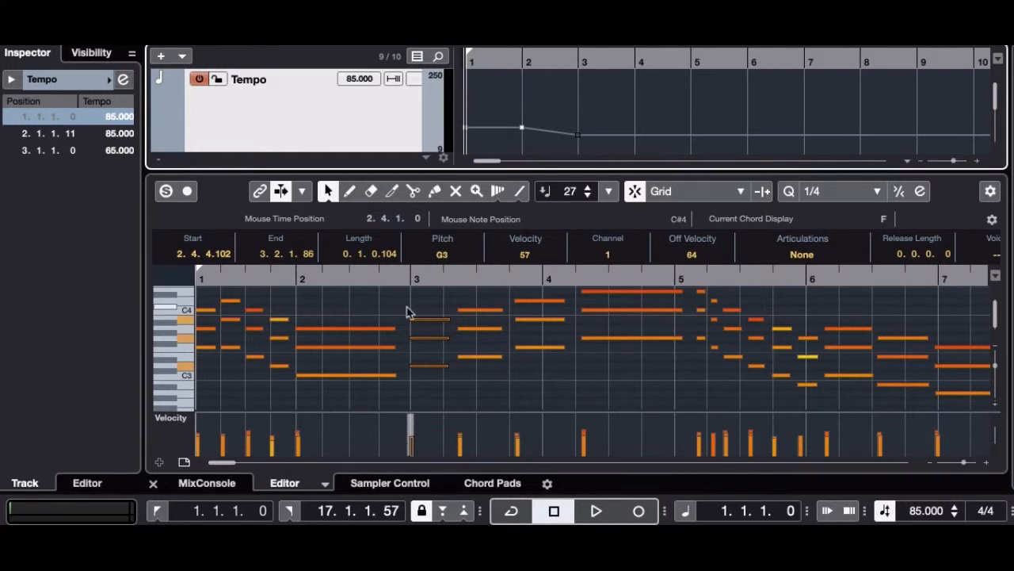
Select the second chord after bar 3 and add a tempo point at 3.3.1.0 set to 120 BPM.
{"action": "key", "text": "Right"}
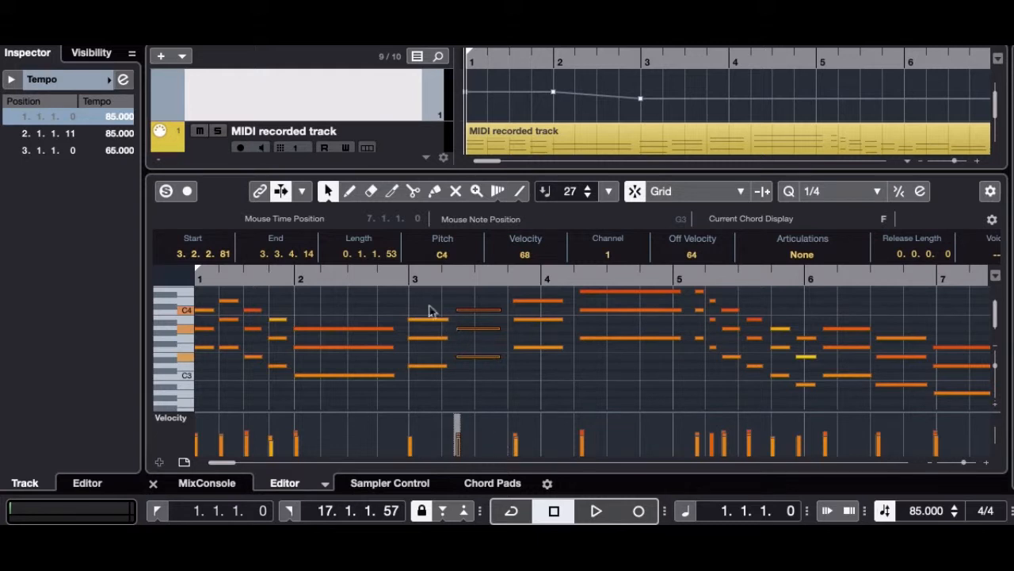
{"action": "left_click_drag", "start_coordinate": [422, 293], "coordinate": [543, 379]}
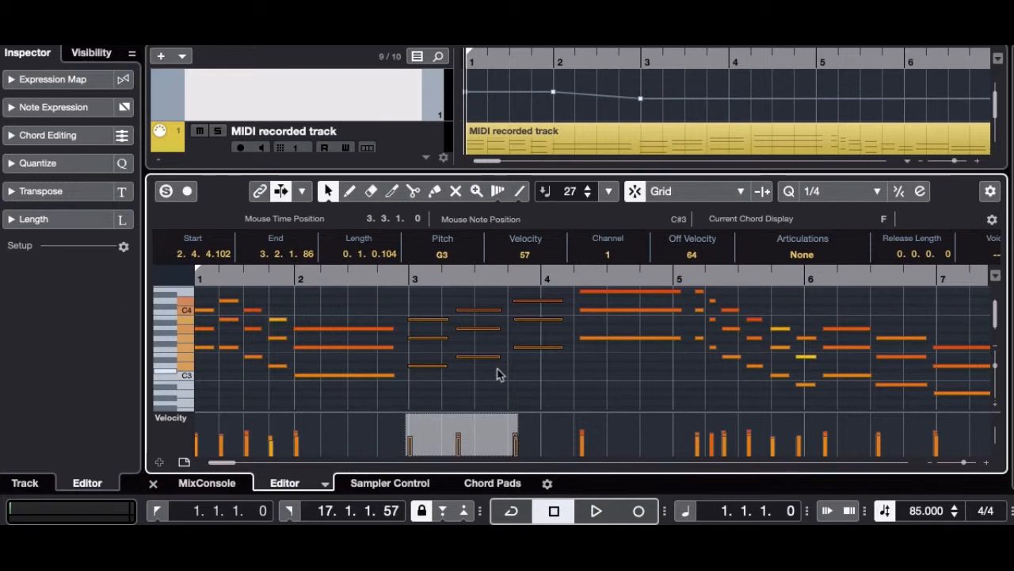
{"action": "left_click_drag", "start_coordinate": [482, 296], "coordinate": [491, 379]}
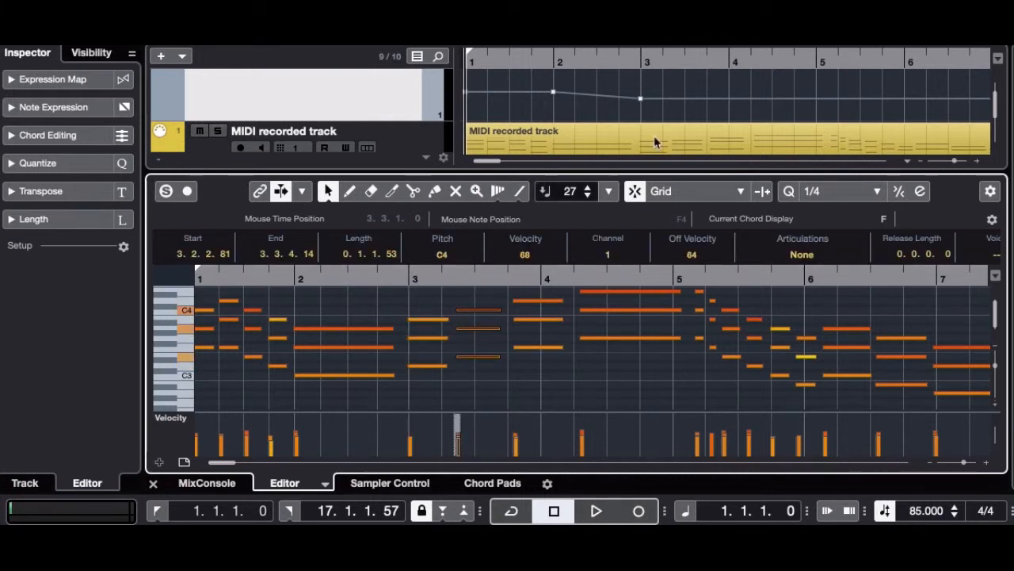
{"action": "left_click", "coordinate": [687, 105]}
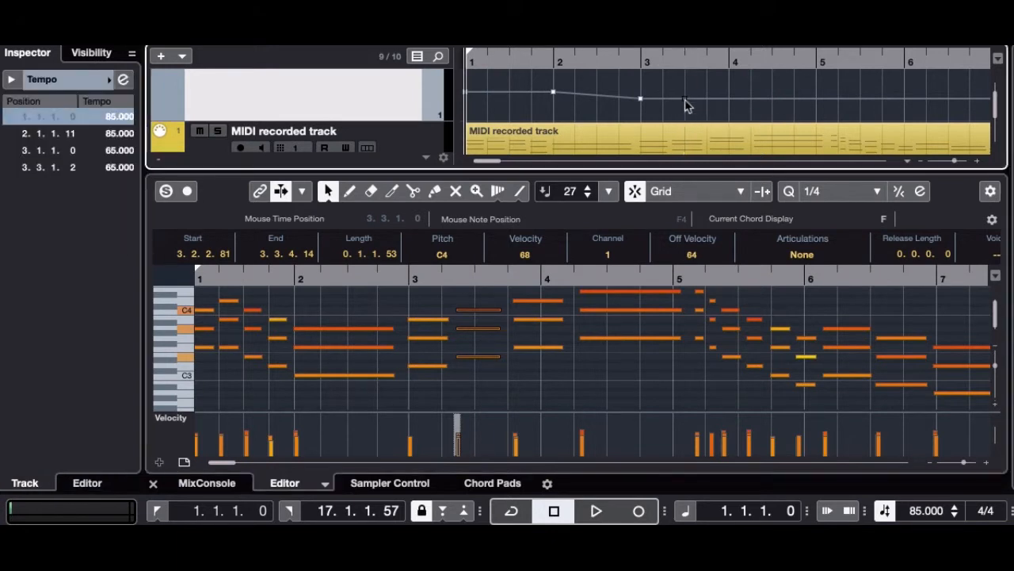
{"action": "left_click_drag", "start_coordinate": [686, 105], "coordinate": [685, 81]}
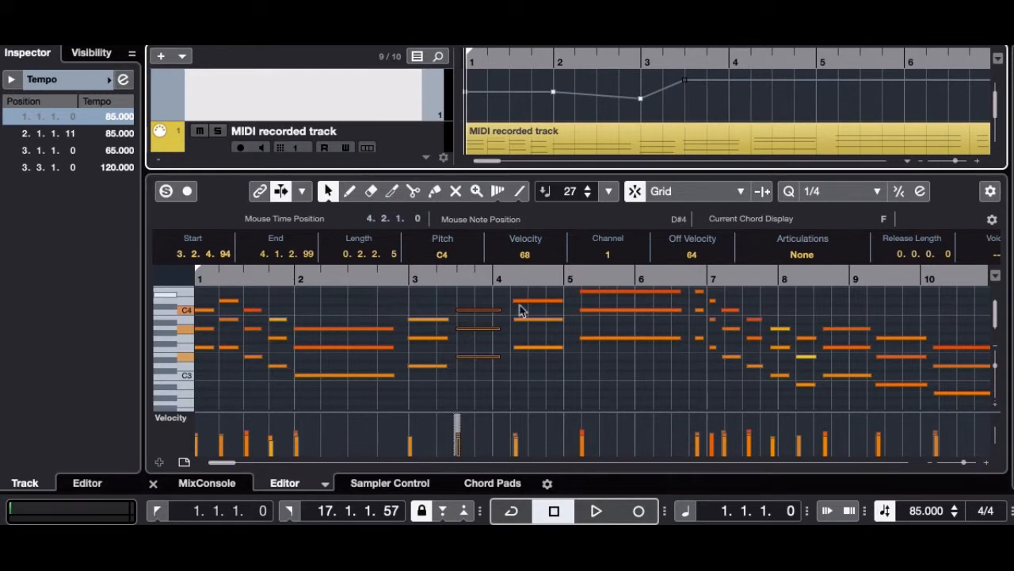
Select the chord just after bar 4 and add a tempo point at 4.1.1.0 set to 110 BPM.
{"action": "left_click_drag", "start_coordinate": [533, 293], "coordinate": [549, 368]}
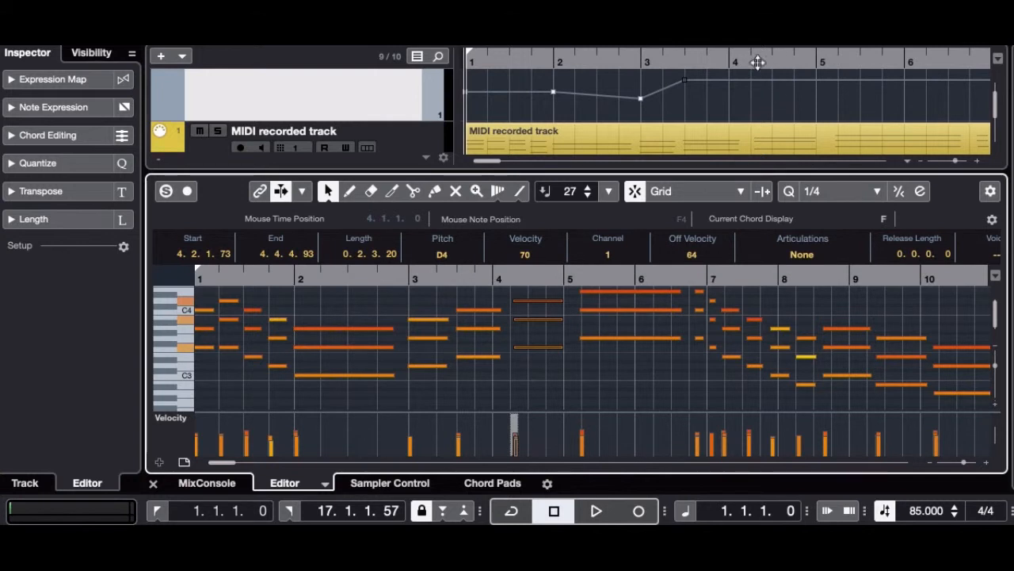
{"action": "left_click", "coordinate": [731, 87]}
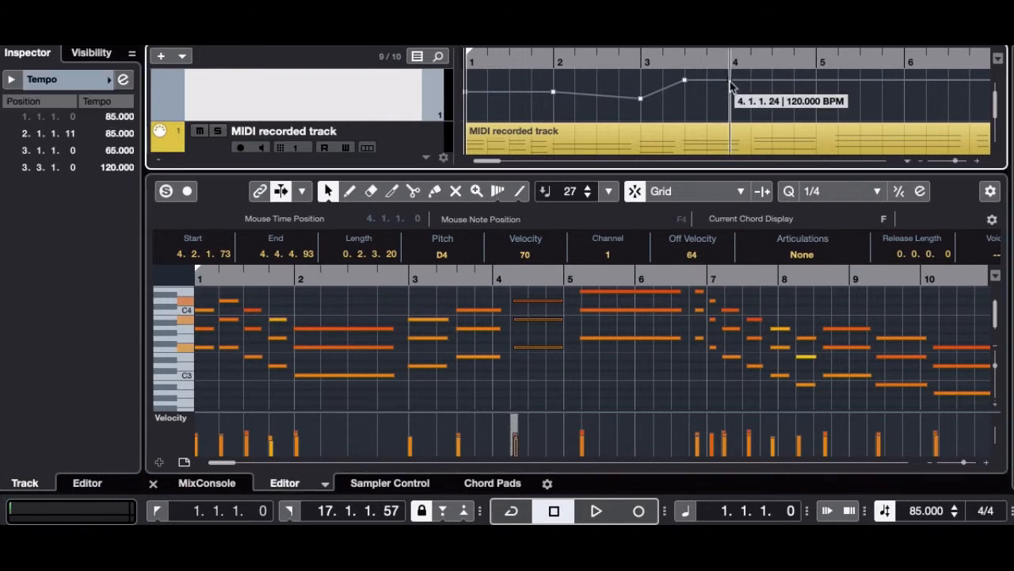
{"action": "left_click", "coordinate": [730, 87]}
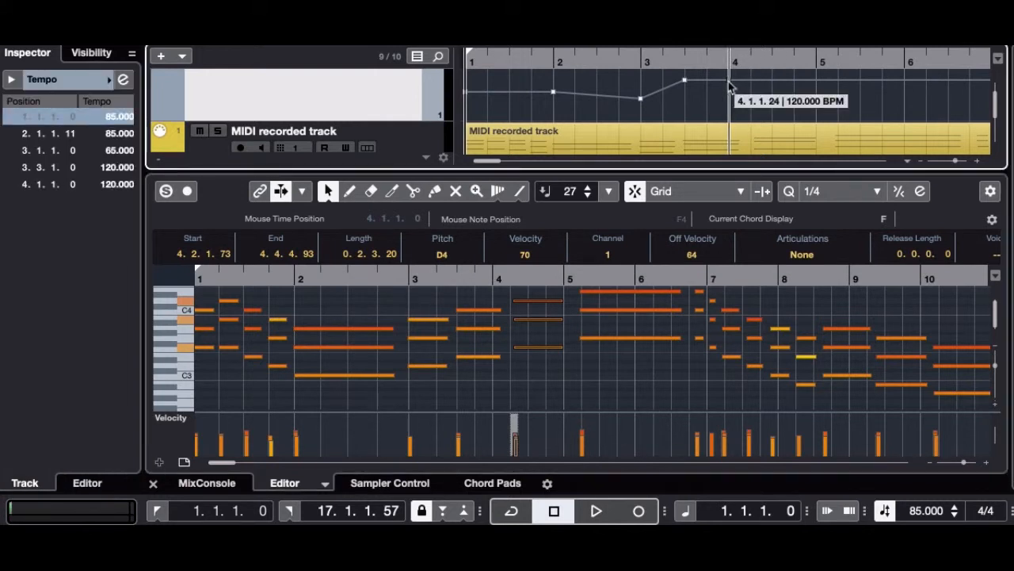
{"action": "left_click_drag", "start_coordinate": [729, 90], "coordinate": [731, 84]}
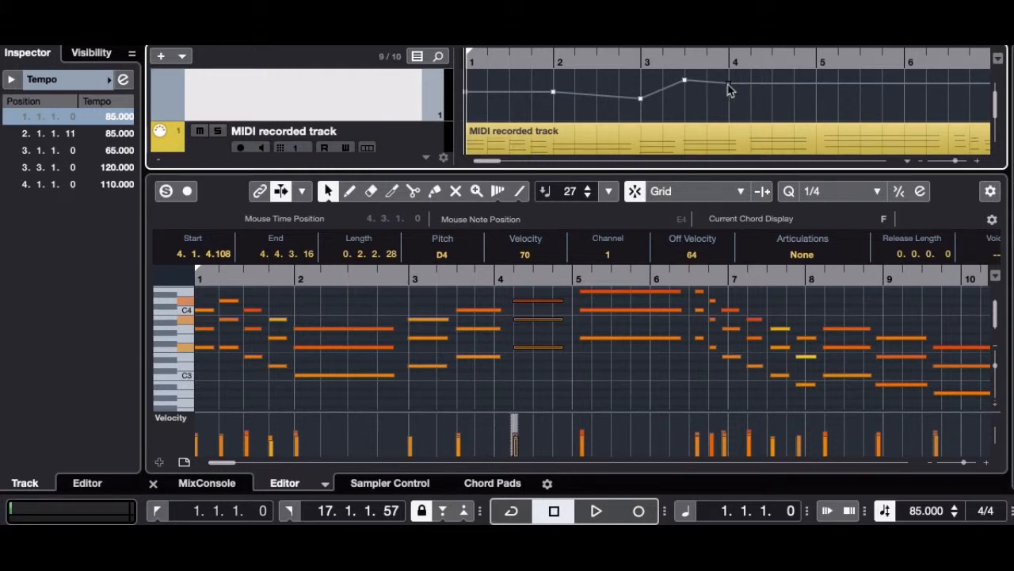
Lower the tempo point at bar 4 to 45 BPM, and add a slightly higher tempo point at about 4.3.1.29.
{"action": "left_click_drag", "start_coordinate": [729, 84], "coordinate": [724, 108]}
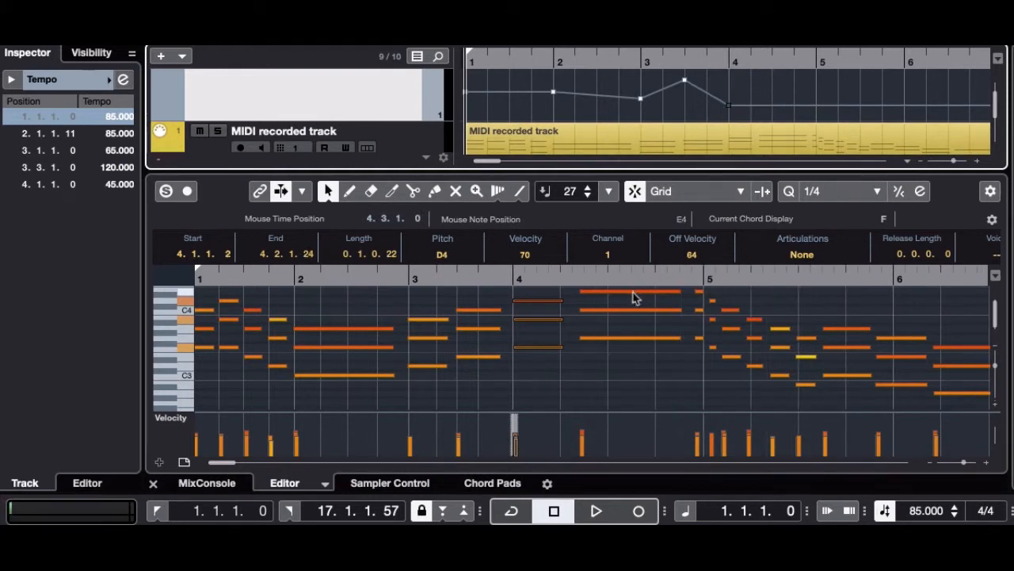
{"action": "left_click", "coordinate": [773, 107]}
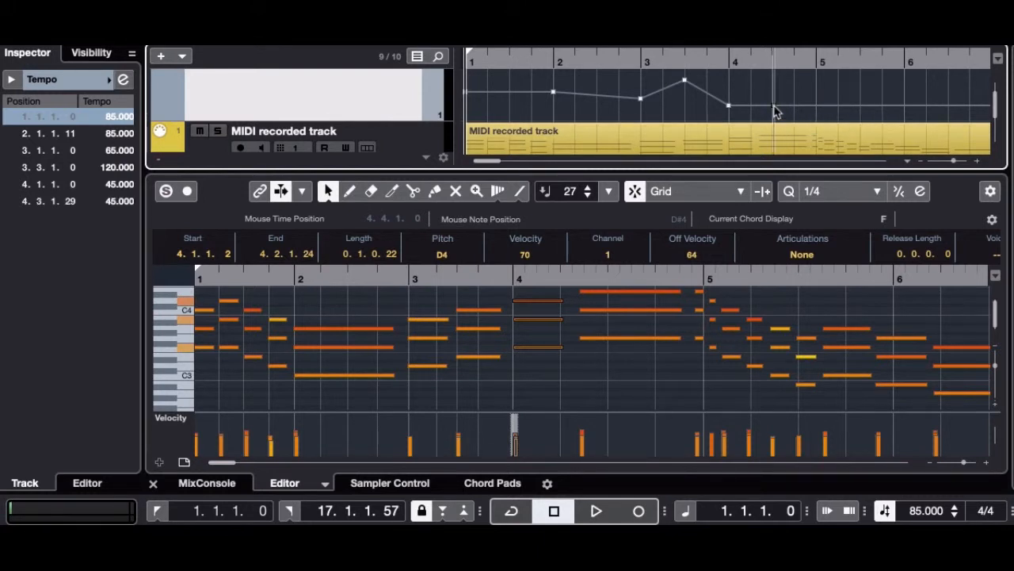
{"action": "left_click_drag", "start_coordinate": [774, 106], "coordinate": [774, 98]}
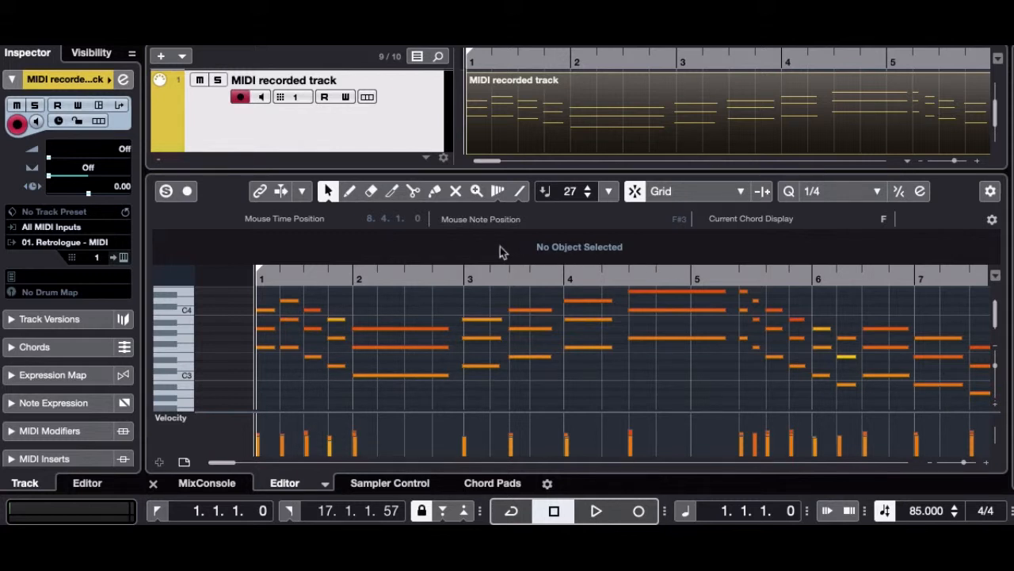
Open the MIDI part in the Score Editor, fit its window to the screen, and play it through to check the notation.
{"action": "left_click", "coordinate": [549, 153]}
{"action": "key", "text": "super+r"}
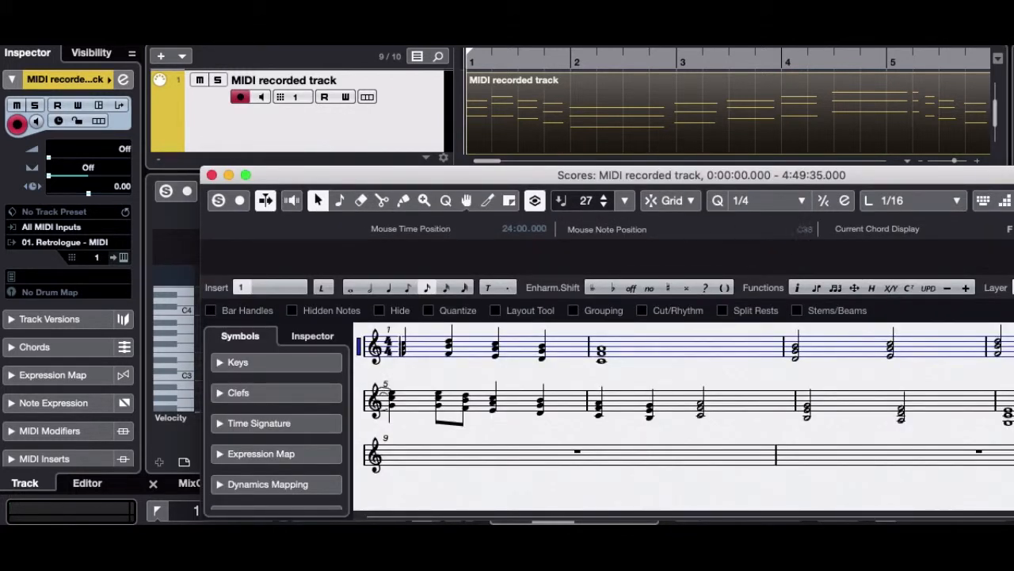
{"action": "left_click_drag", "start_coordinate": [1013, 274], "coordinate": [1003, 274]}
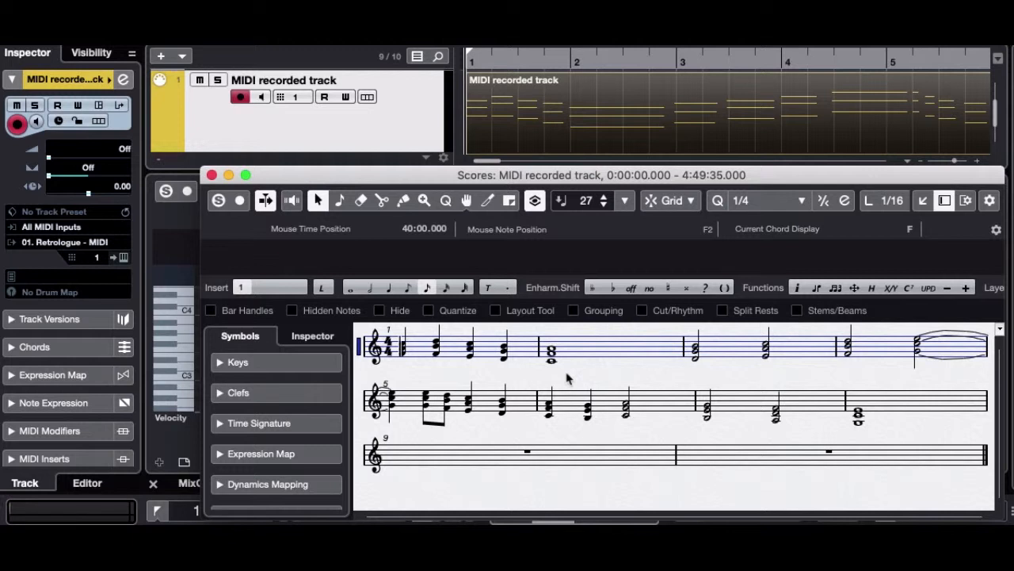
{"action": "key", "text": "space"}
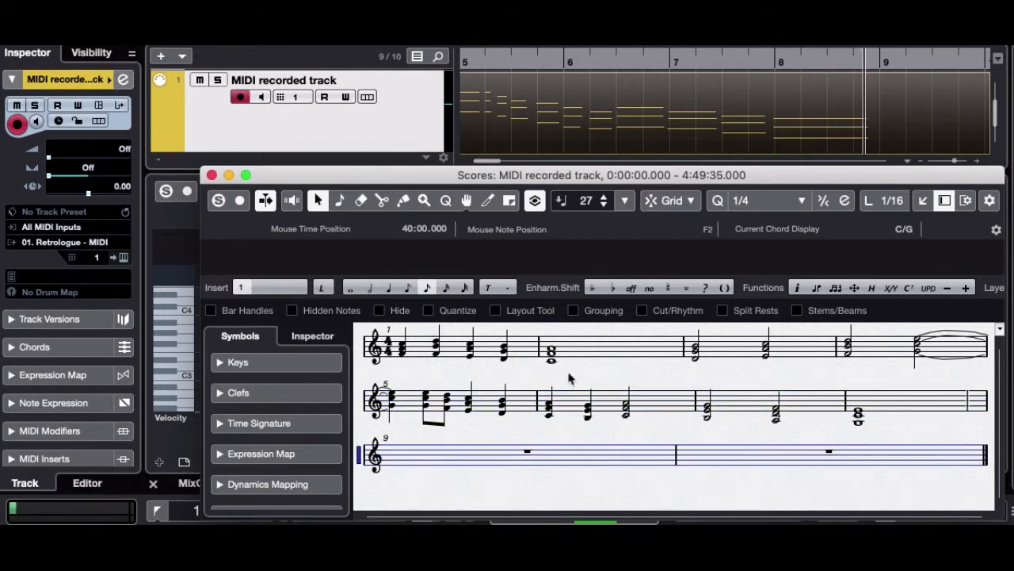
{"action": "left_click", "coordinate": [212, 175]}
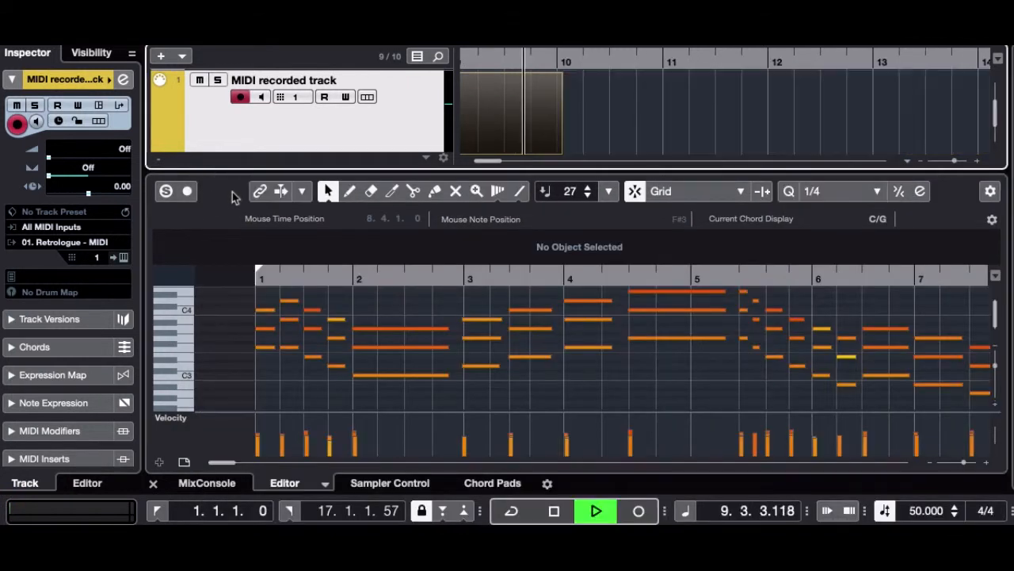
{"action": "key", "text": "space"}
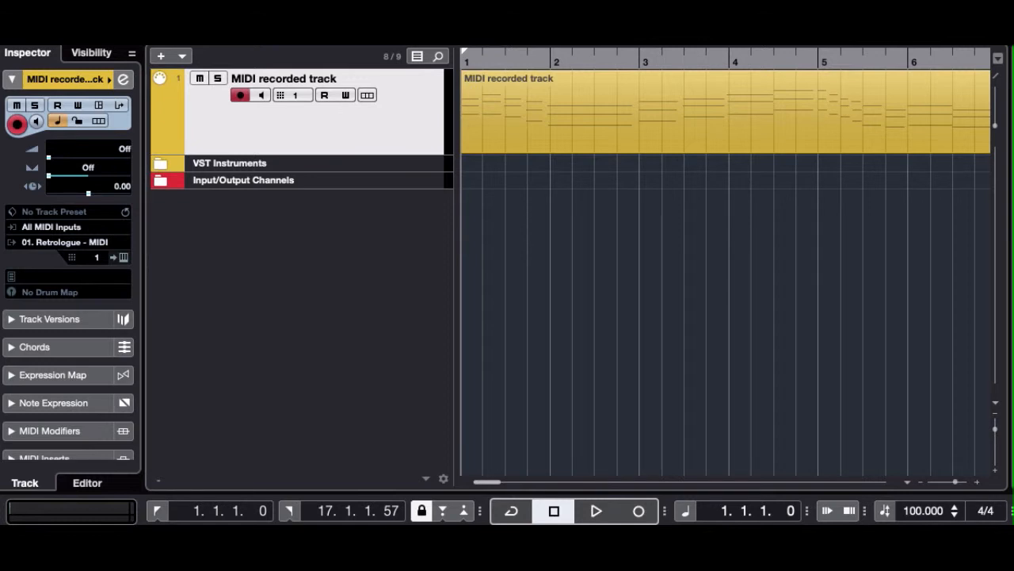
Open the recorded MIDI part in the Key Editor to play it through, and select all its notes.
{"action": "double_click", "coordinate": [746, 131]}
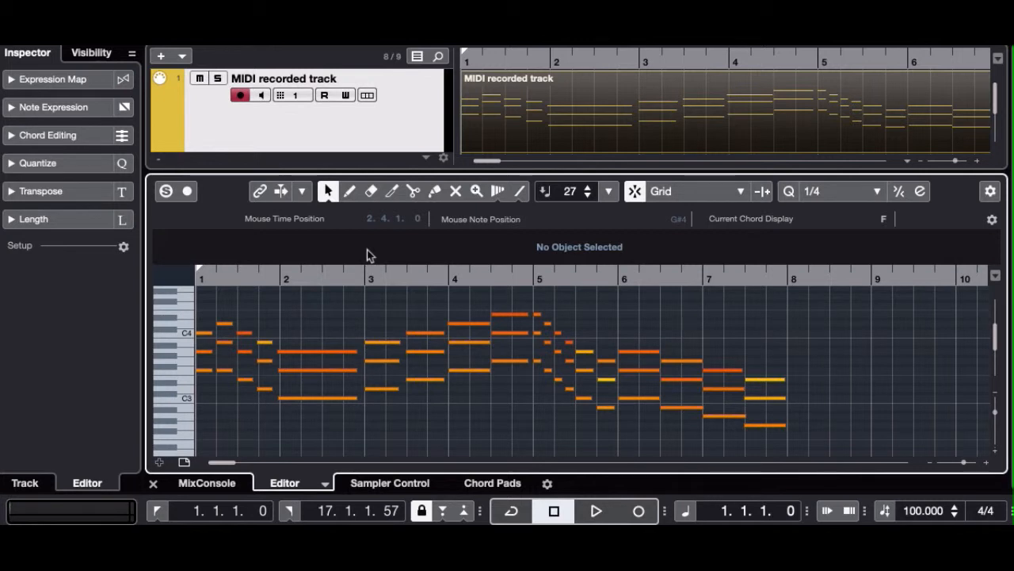
{"action": "key", "text": "space"}
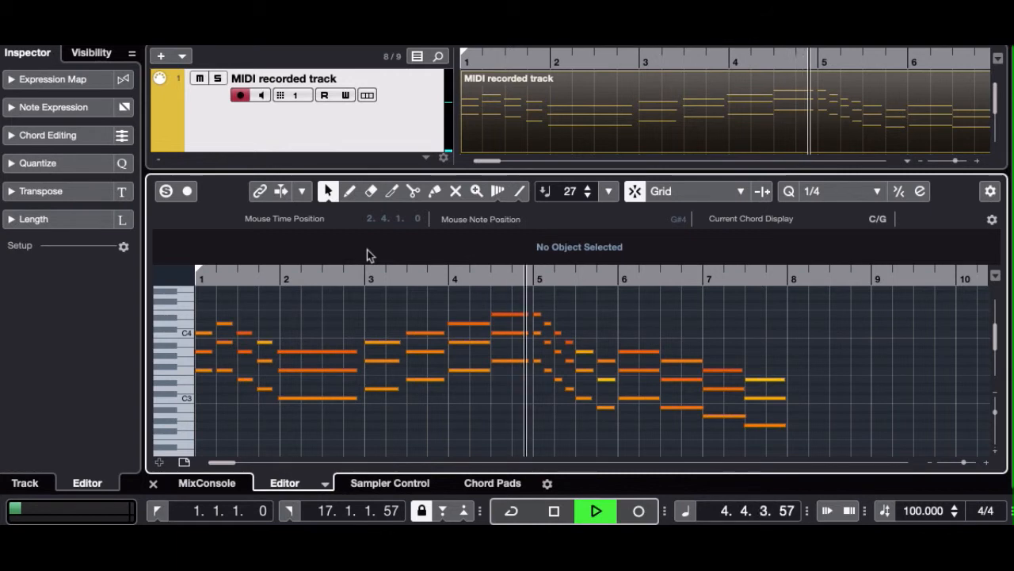
{"action": "key", "text": "space"}
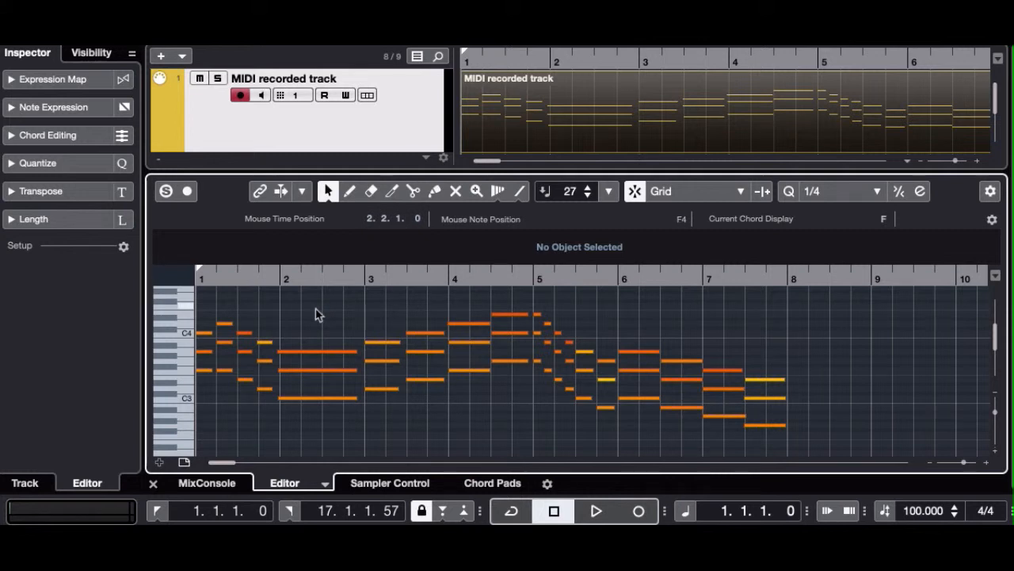
{"action": "key", "text": "ctrl+a"}
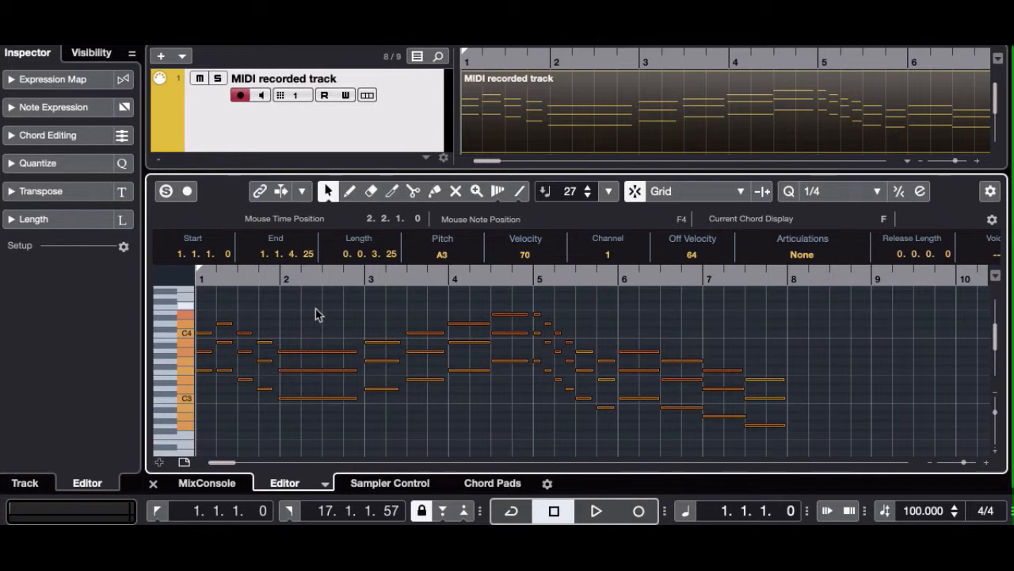
Try quantizing the selected notes to 1/4, check the fast chords after bar 5, and undo the quantize.
{"action": "left_click", "coordinate": [279, 278]}
{"action": "left_click_drag", "start_coordinate": [279, 279], "coordinate": [281, 319]}
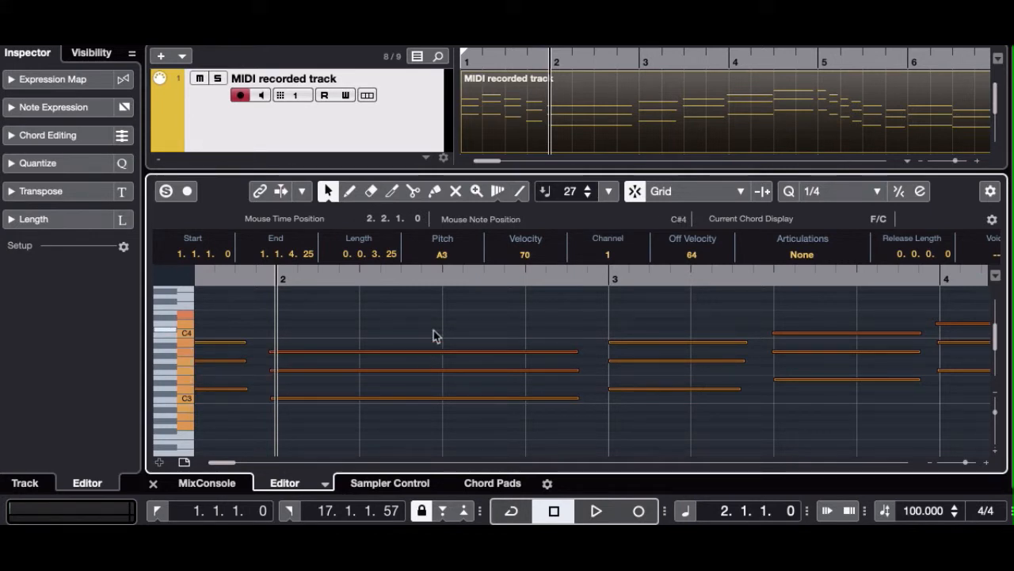
{"action": "key", "text": "ctrl+z"}
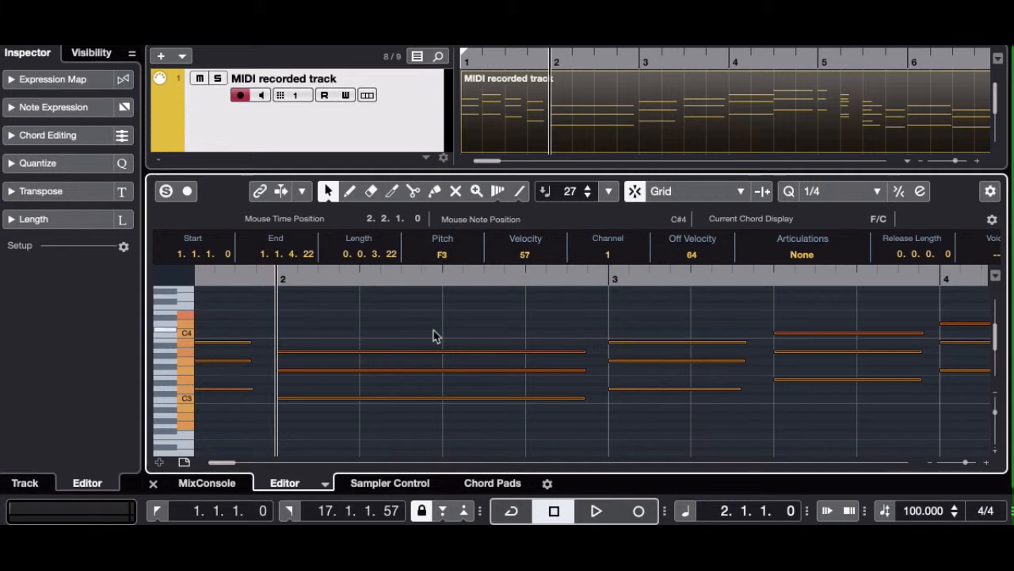
{"action": "left_click", "coordinate": [634, 193]}
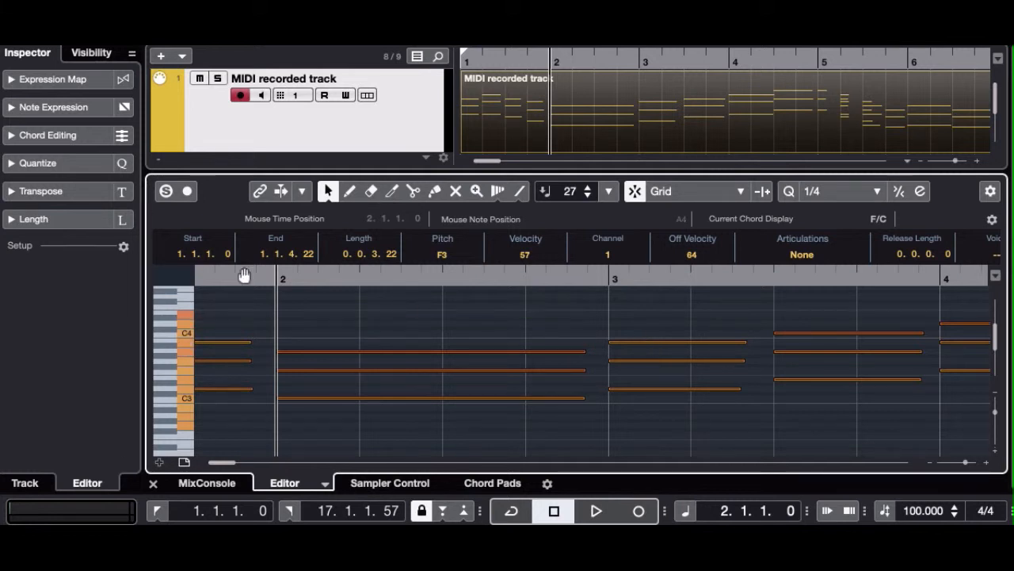
{"action": "left_click_drag", "start_coordinate": [279, 279], "coordinate": [277, 265]}
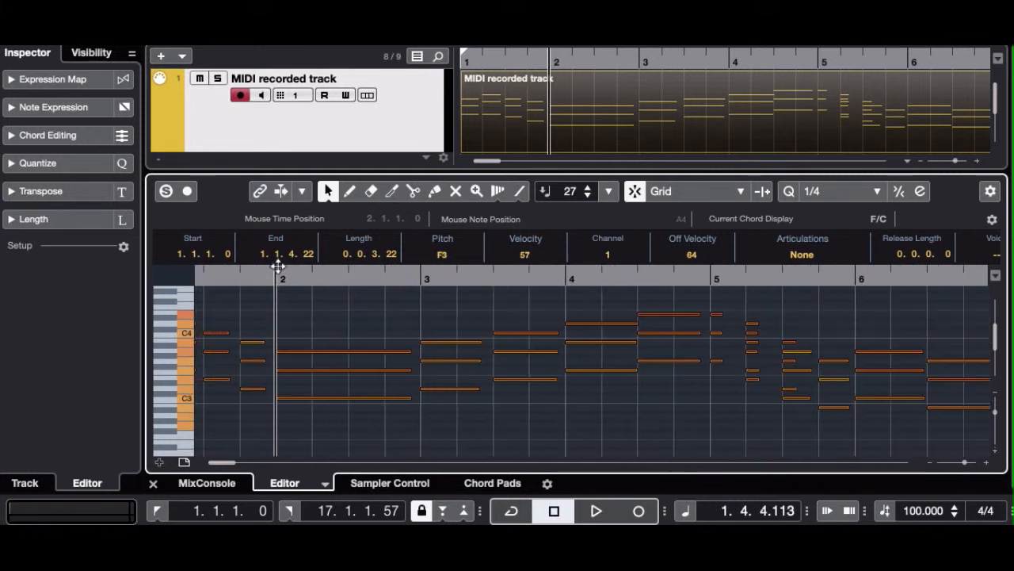
{"action": "left_click", "coordinate": [278, 266]}
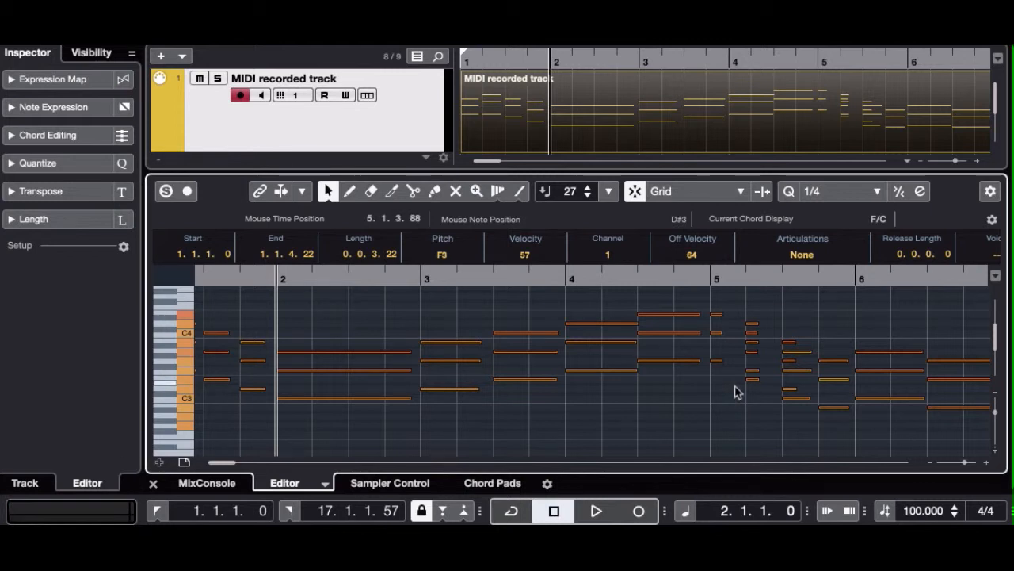
{"action": "key", "text": "ctrl+z"}
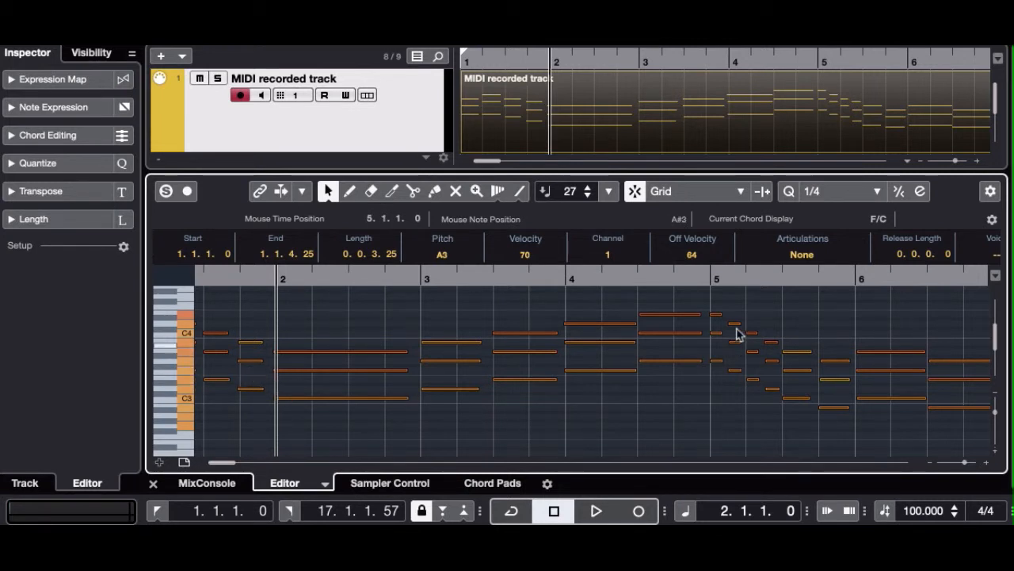
Set the quantize value to 1/8, quantize all selected notes, and return the playback cursor to the start.
{"action": "left_click", "coordinate": [835, 199]}
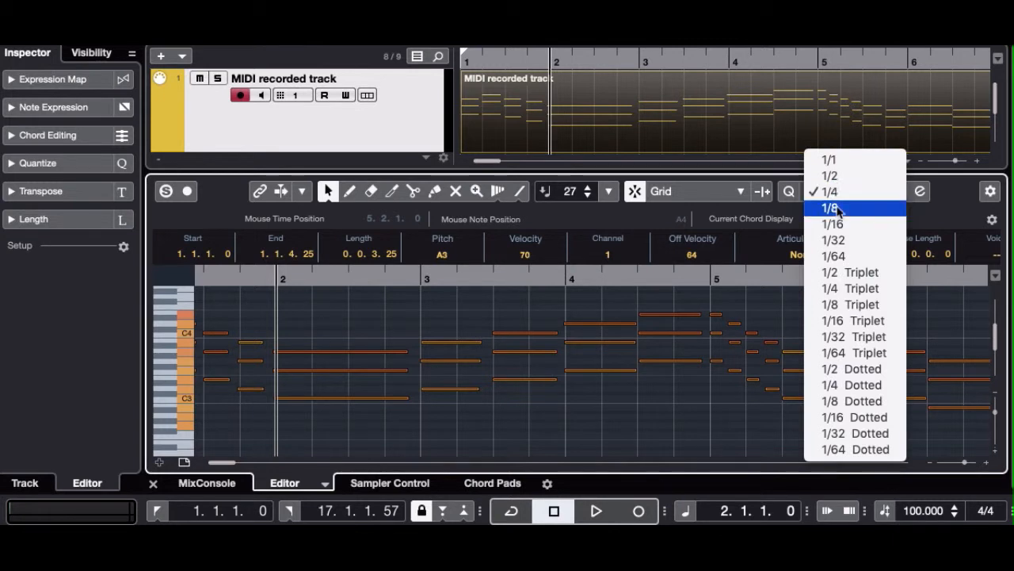
{"action": "left_click", "coordinate": [829, 208]}
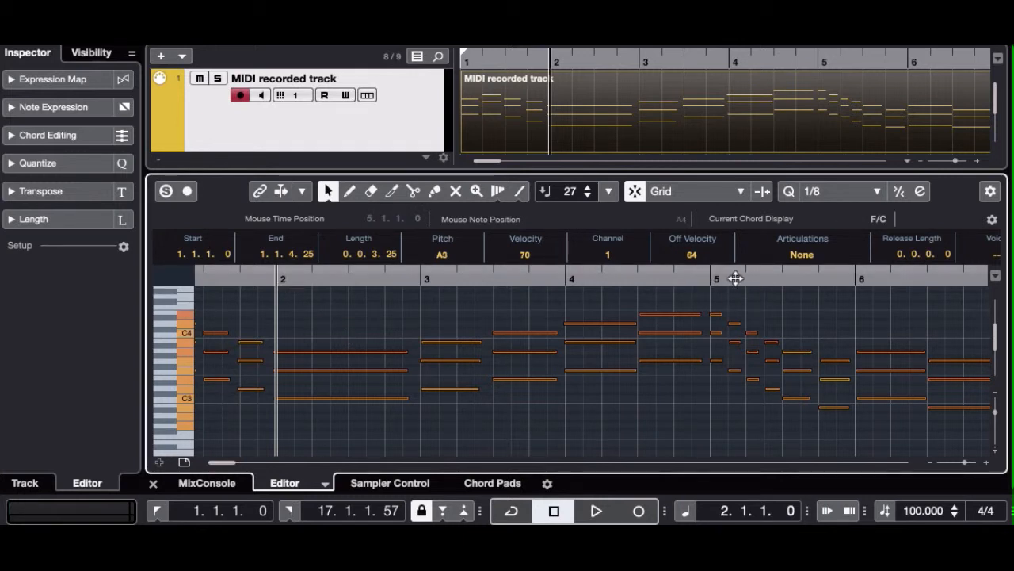
{"action": "left_click_drag", "start_coordinate": [739, 281], "coordinate": [742, 344]}
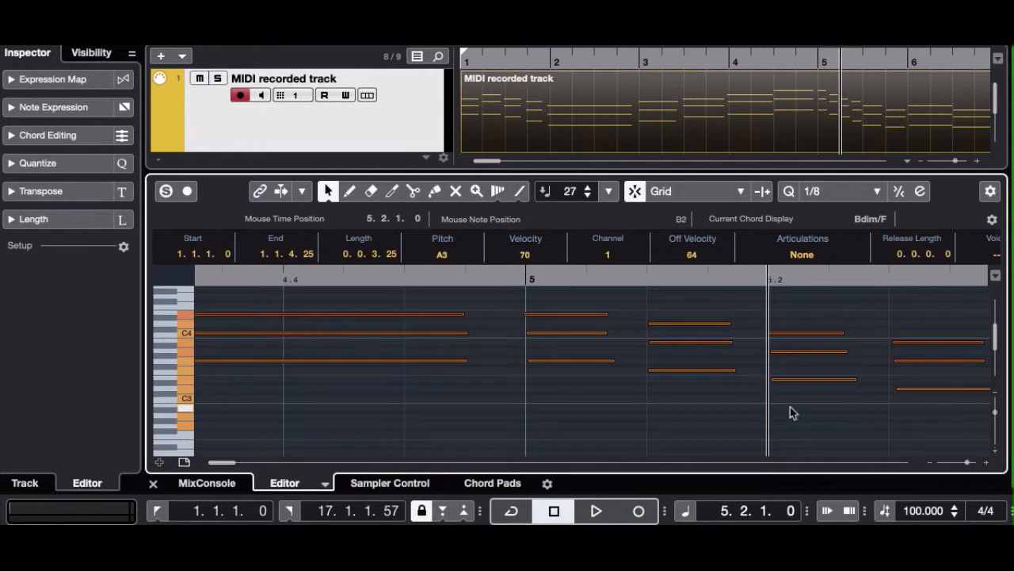
{"action": "key", "text": "q"}
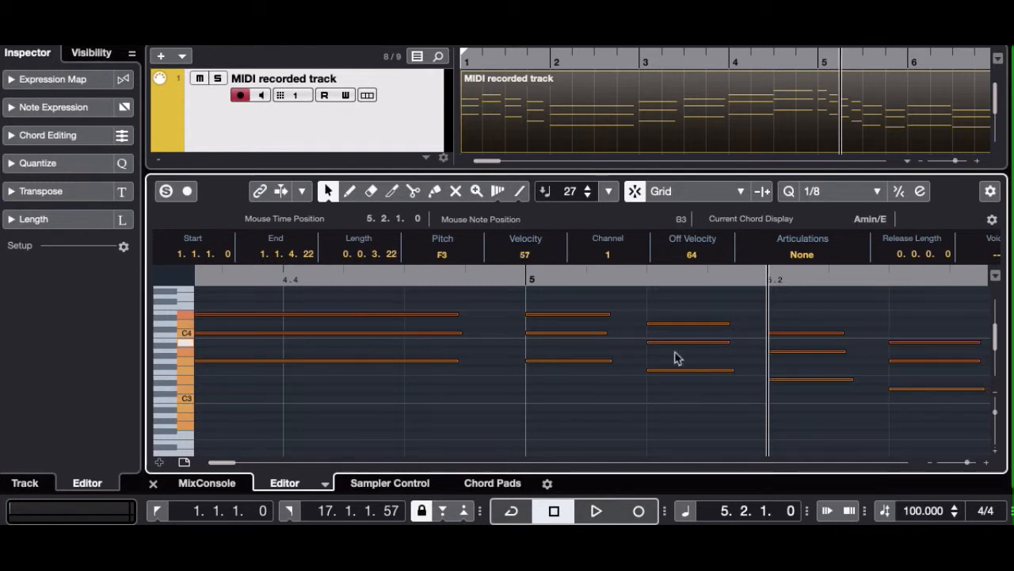
{"action": "left_click_drag", "start_coordinate": [330, 279], "coordinate": [336, 202]}
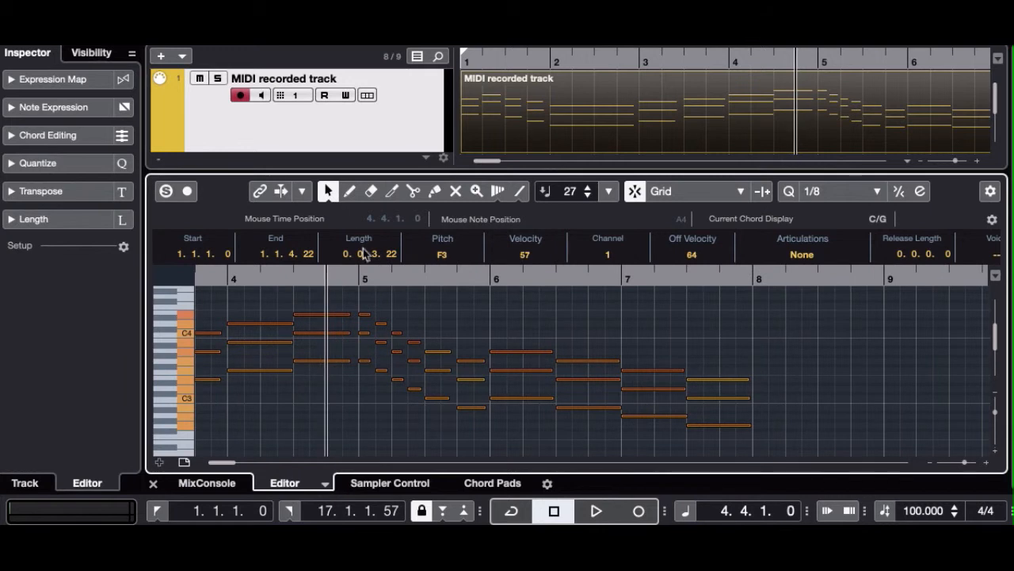
{"action": "key", "text": "Home"}
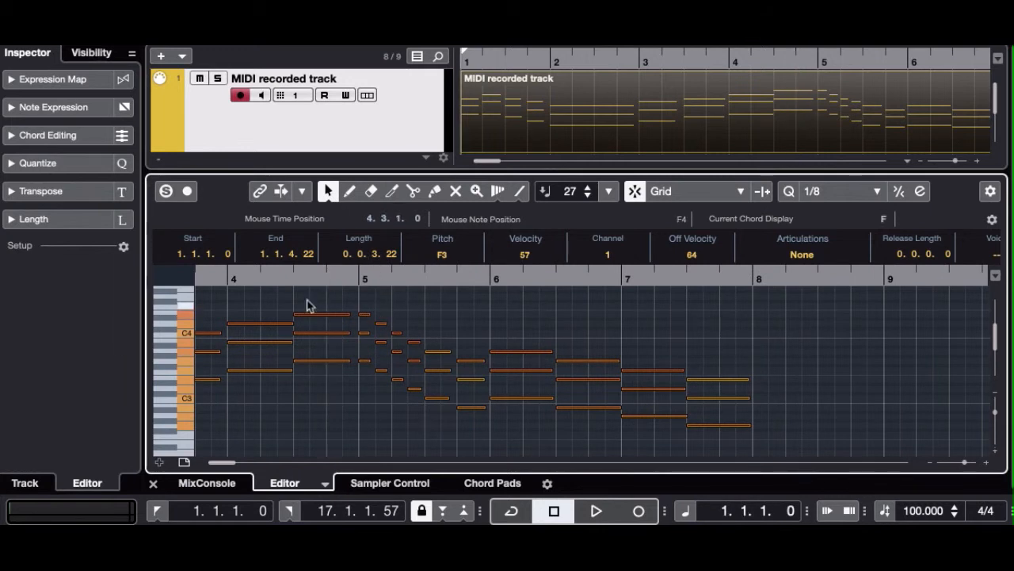
Enable auto-scroll in the Key Editor, and toggle the MIDI track's time base to linear and back to musical.
{"action": "left_click", "coordinate": [282, 192]}
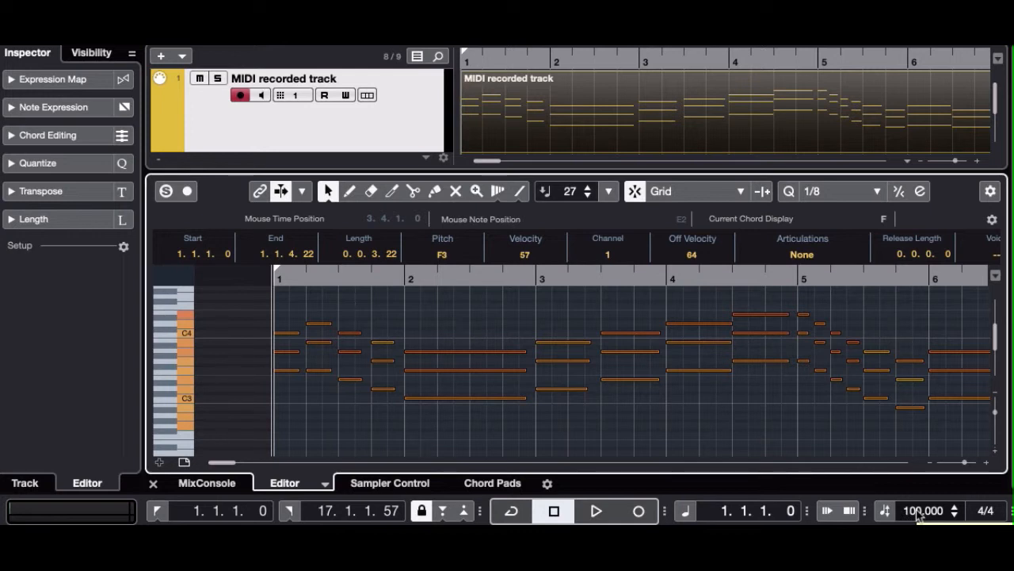
{"action": "left_click", "coordinate": [313, 137]}
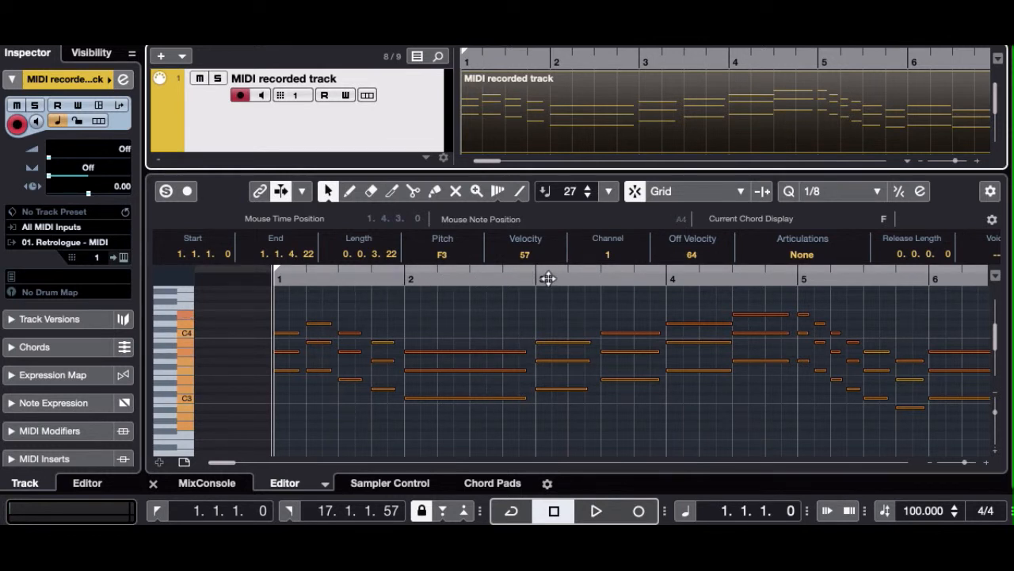
{"action": "left_click", "coordinate": [57, 122]}
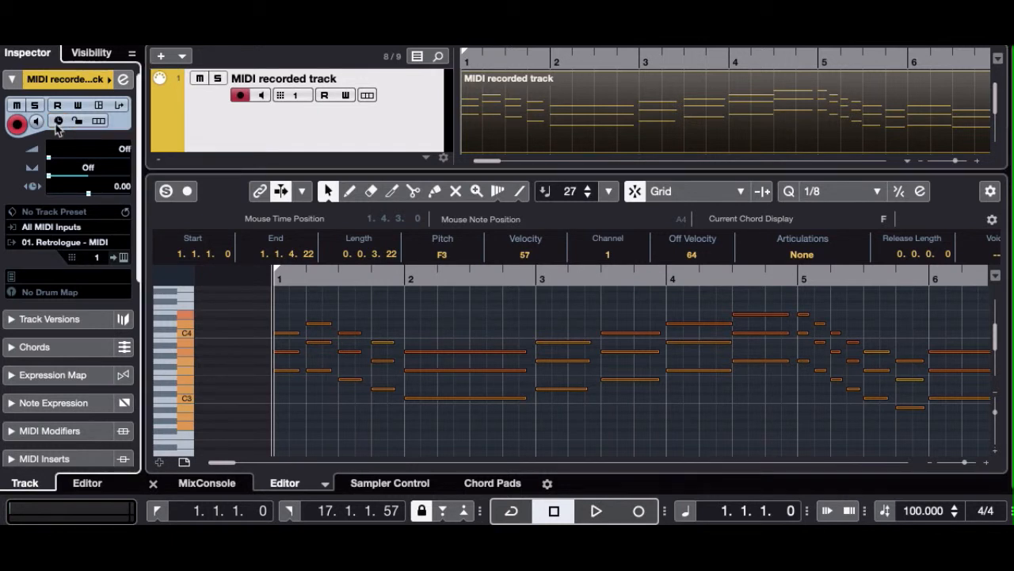
{"action": "left_click", "coordinate": [57, 123]}
Add a Tempo track to the project, bring it into view, and activate it.
{"action": "right_click", "coordinate": [278, 131]}
{"action": "mouse_move", "coordinate": [321, 132]}
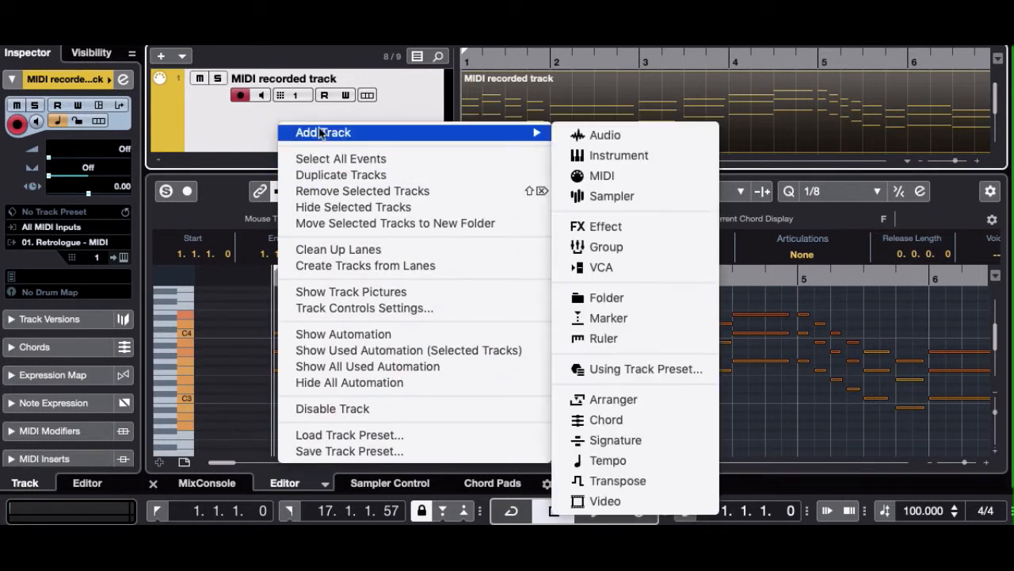
{"action": "left_click", "coordinate": [578, 463]}
{"action": "left_click_drag", "start_coordinate": [172, 141], "coordinate": [174, 77]}
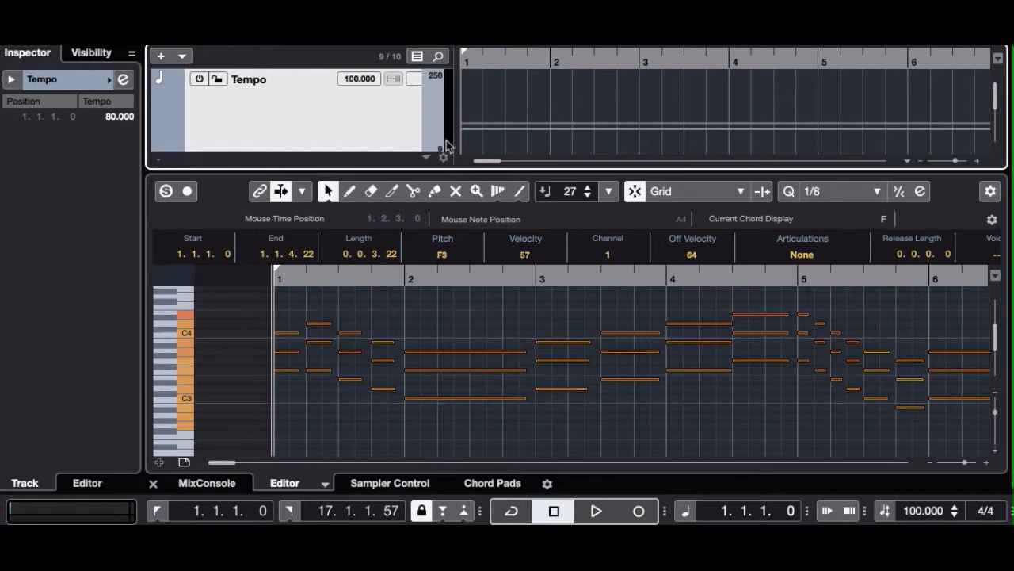
{"action": "left_click", "coordinate": [886, 512]}
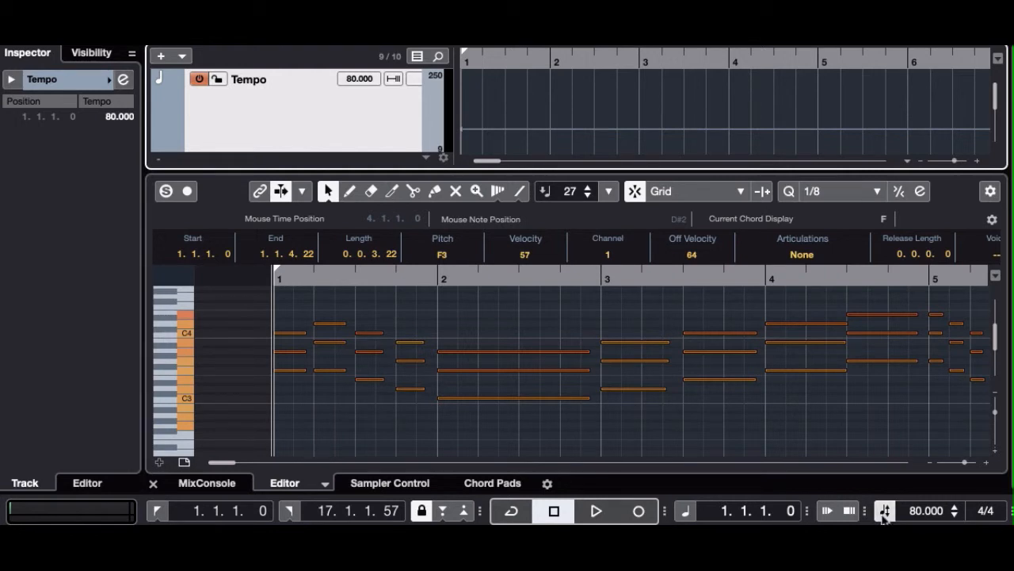
{"action": "left_click", "coordinate": [885, 513]}
Lower the tempo point at bar 1 to 70 BPM on the Tempo track, and play the part from the start.
{"action": "left_click", "coordinate": [551, 60]}
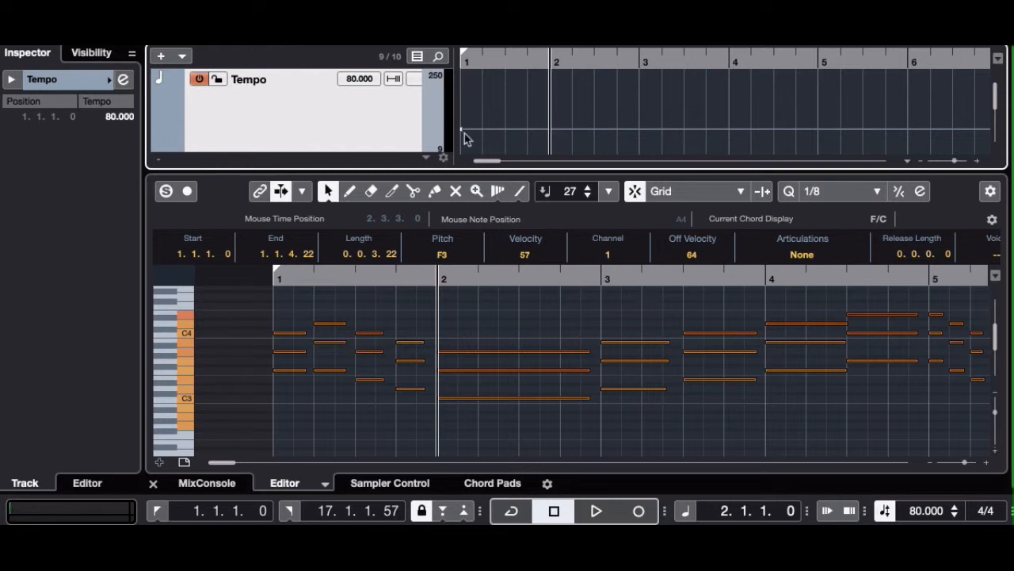
{"action": "mouse_move", "coordinate": [464, 135]}
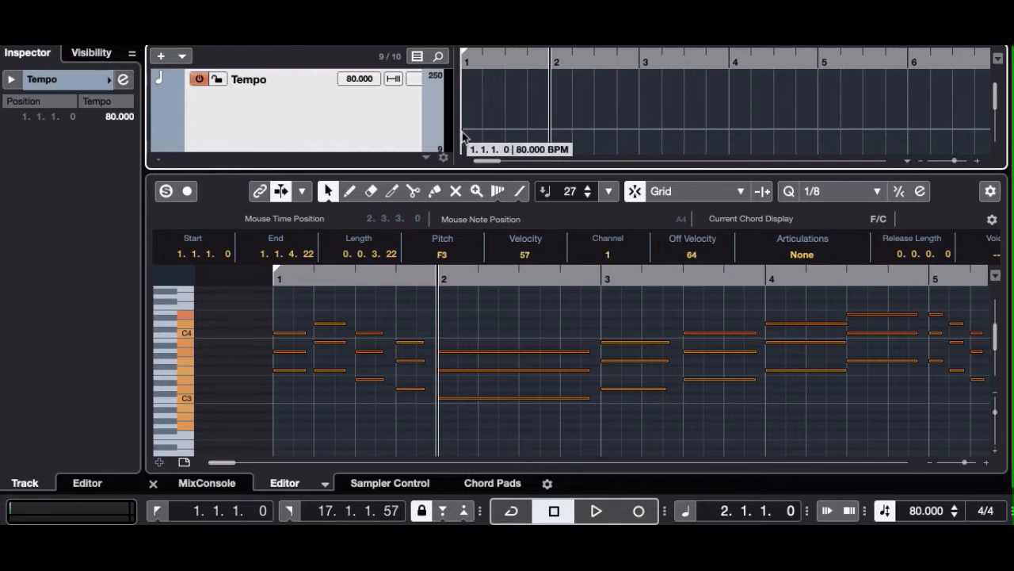
{"action": "left_click", "coordinate": [464, 134]}
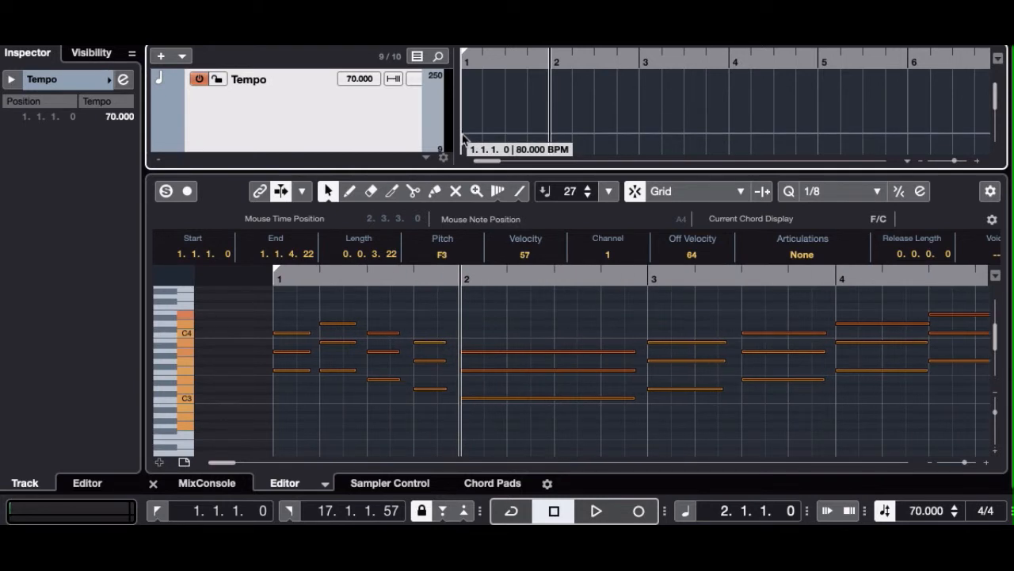
{"action": "left_click", "coordinate": [464, 139]}
{"action": "key", "text": "Home"}
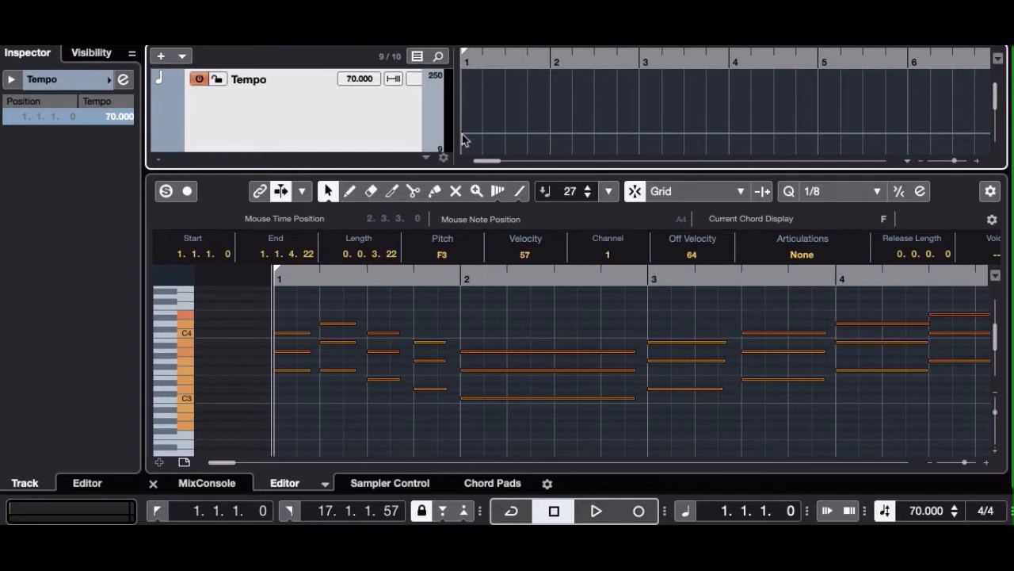
{"action": "key", "text": "space"}
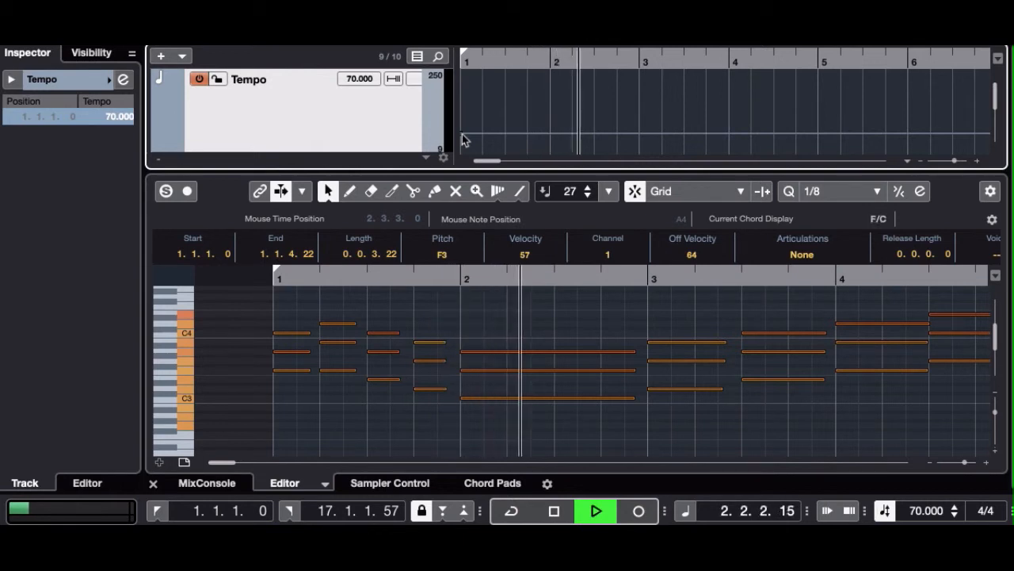
Stop playback, raise the Tempo track's point at bar 1 to 90 BPM, and audition the part from the start.
{"action": "key", "text": "space"}
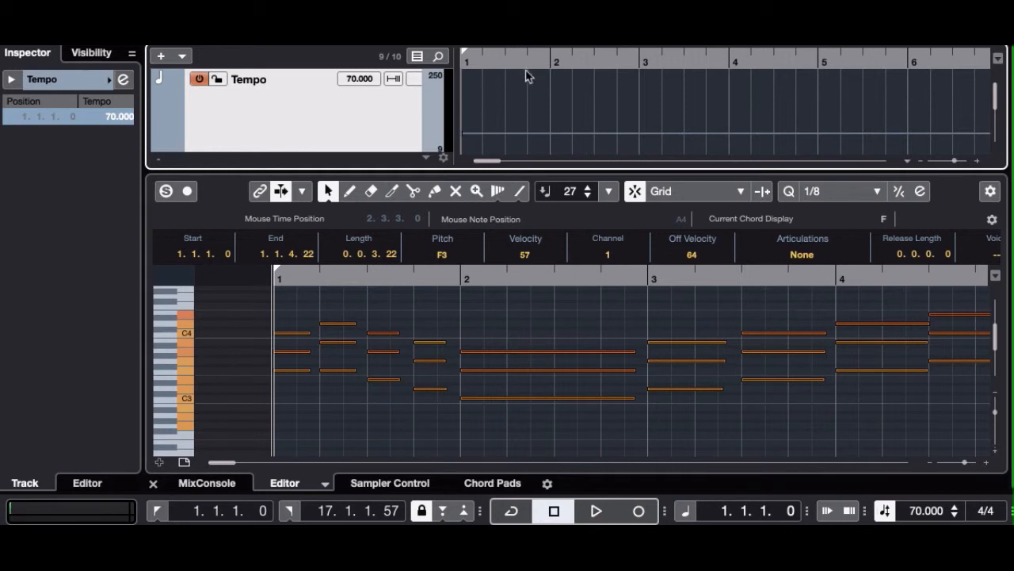
{"action": "left_click", "coordinate": [505, 61]}
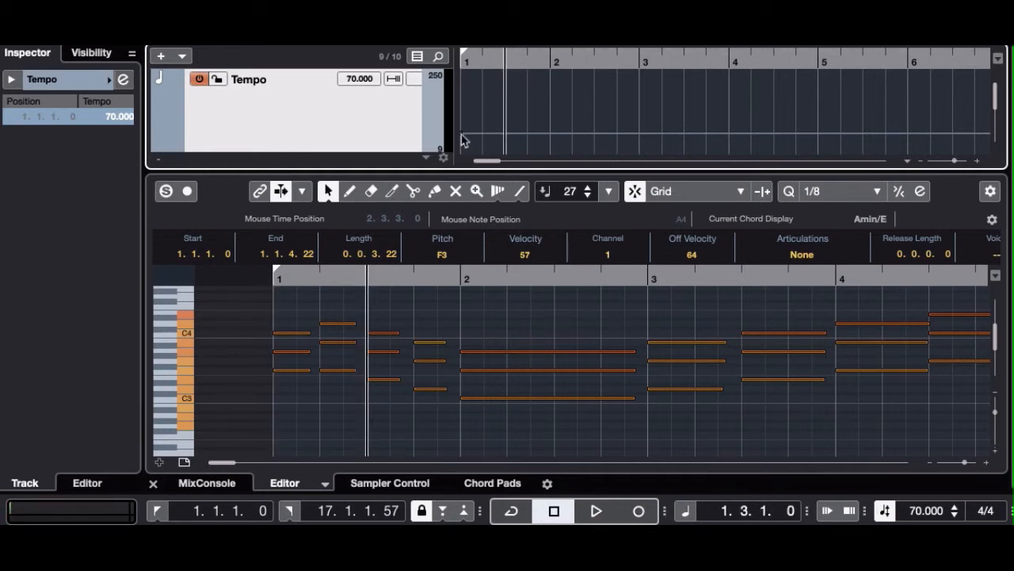
{"action": "left_click_drag", "start_coordinate": [464, 140], "coordinate": [466, 132]}
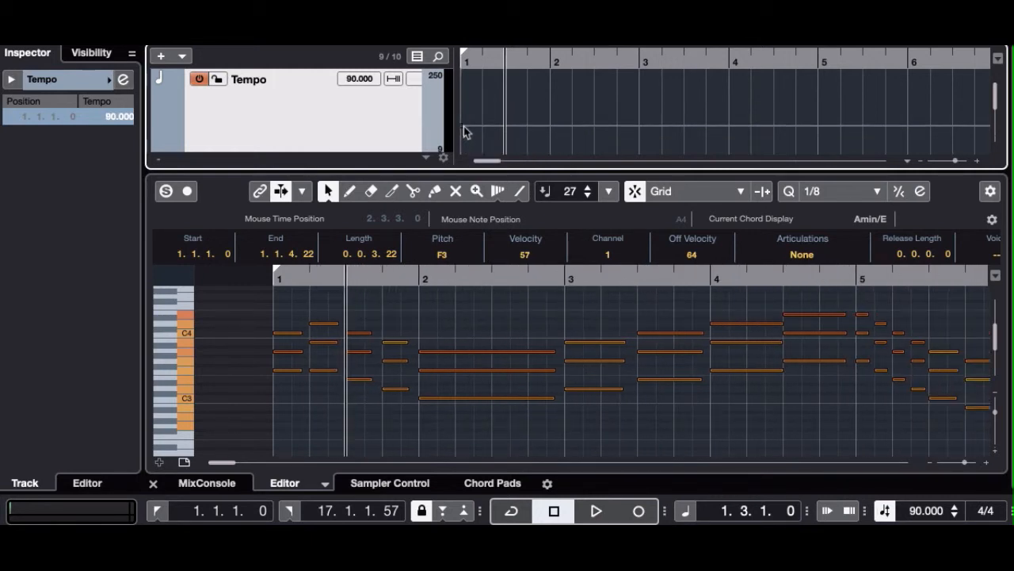
{"action": "key", "text": "Home"}
{"action": "key", "text": "space"}
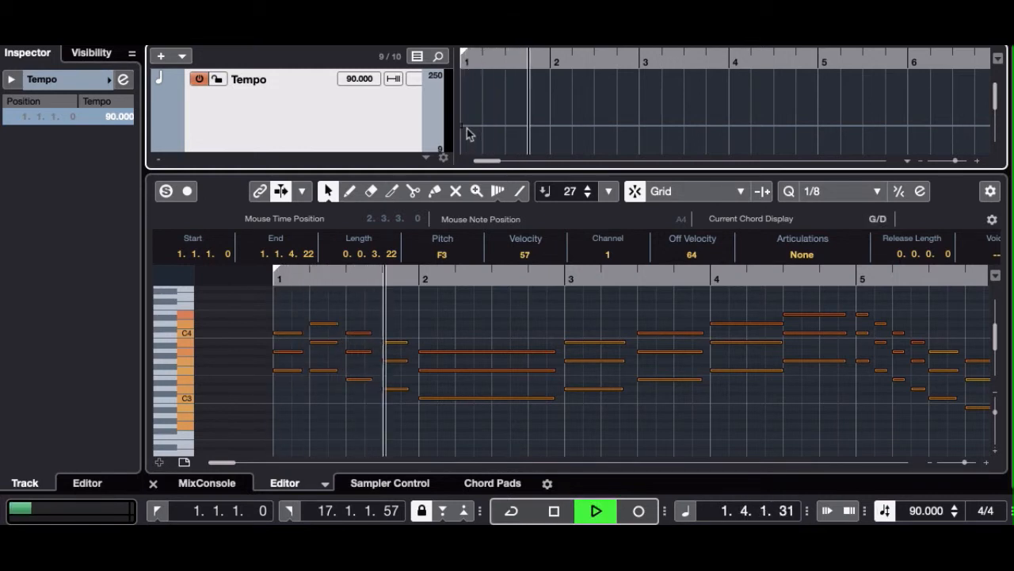
{"action": "key", "text": "space"}
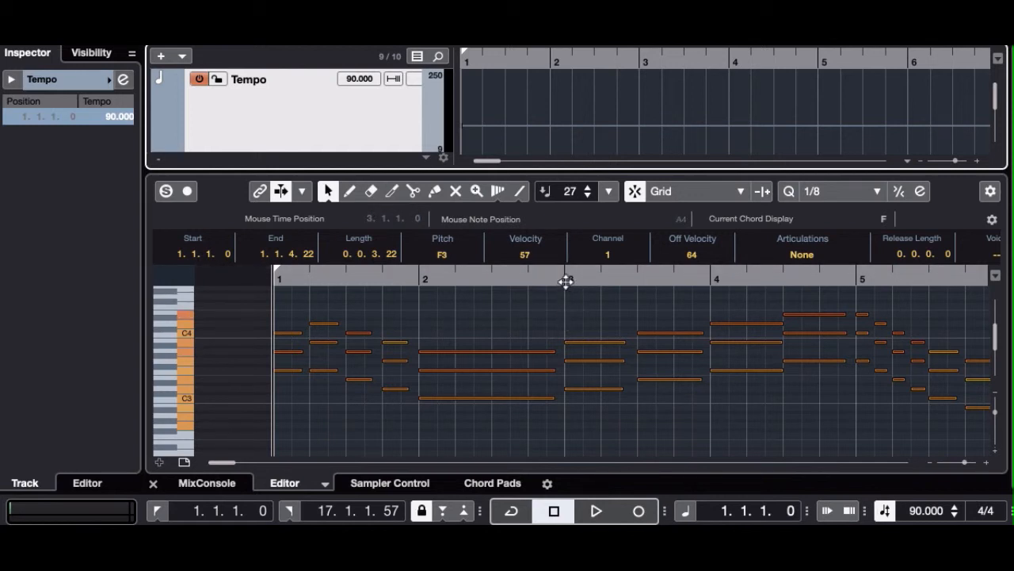
Add a 90 BPM tempo point at bar 3 and a 70 BPM point at 4.4.4.111, keeping the Ramp curve type for new points.
{"action": "left_click", "coordinate": [640, 126]}
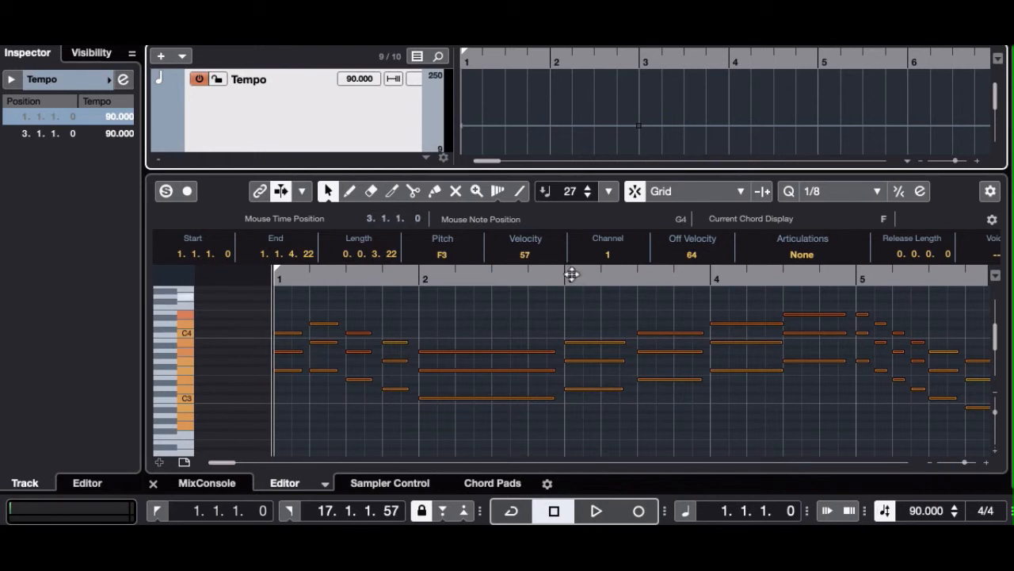
{"action": "left_click", "coordinate": [818, 126]}
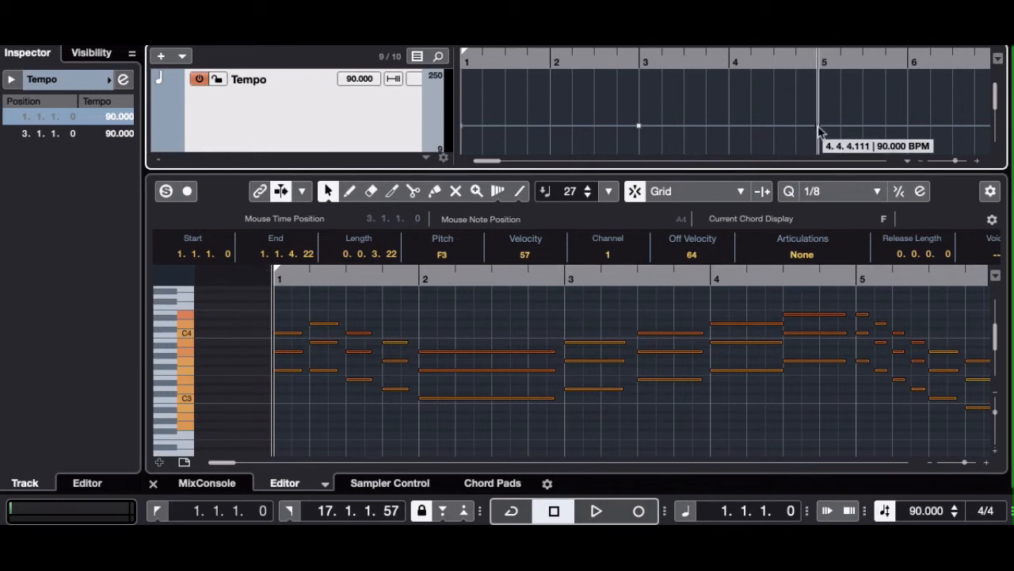
{"action": "left_click_drag", "start_coordinate": [819, 127], "coordinate": [818, 133]}
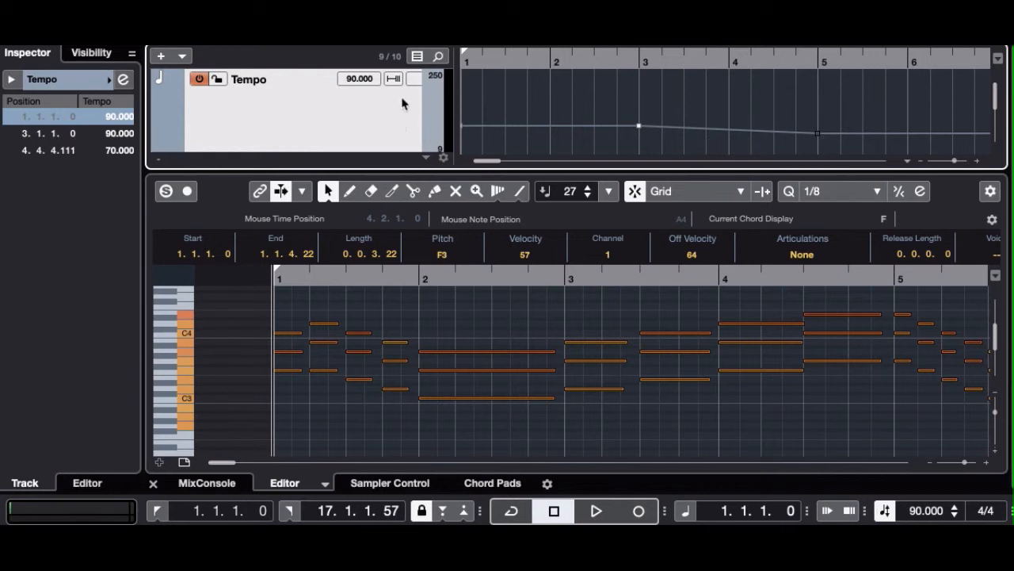
{"action": "left_click", "coordinate": [417, 79]}
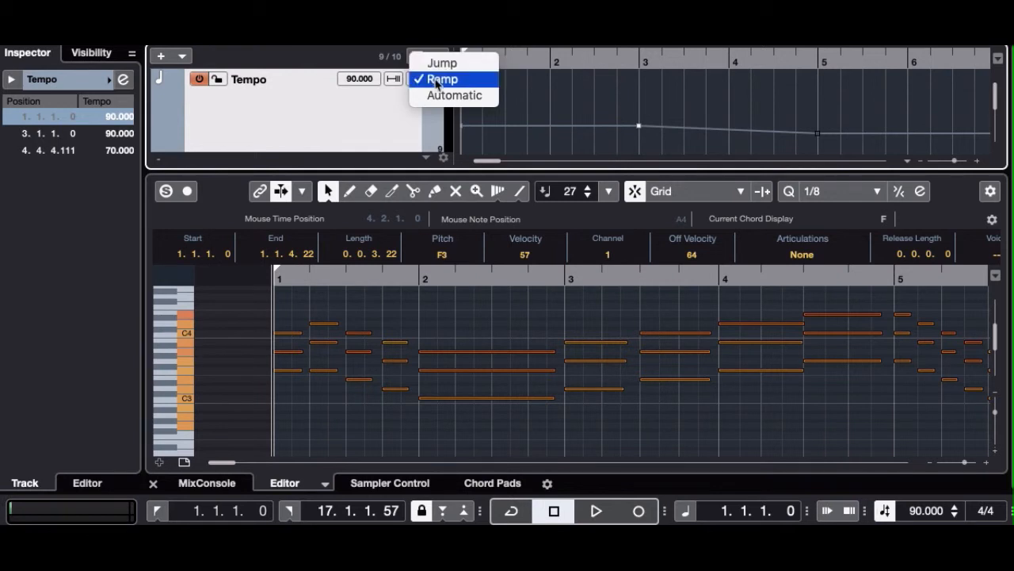
{"action": "left_click", "coordinate": [403, 119]}
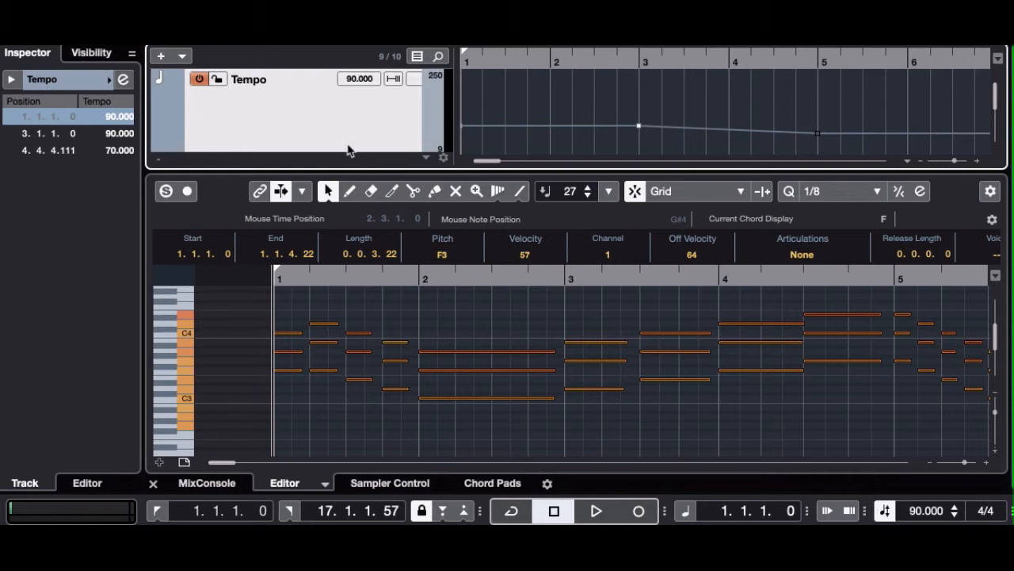
Add a tempo point at the start of bar 5 and set its tempo to 90 BPM.
{"action": "left_click", "coordinate": [818, 130]}
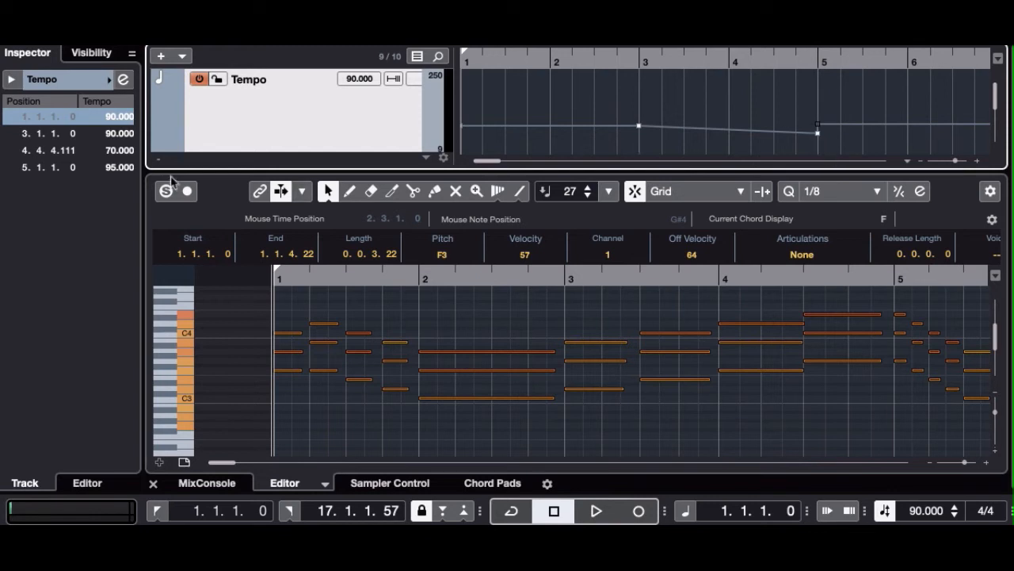
{"action": "double_click", "coordinate": [117, 168]}
{"action": "type", "text": "90"}
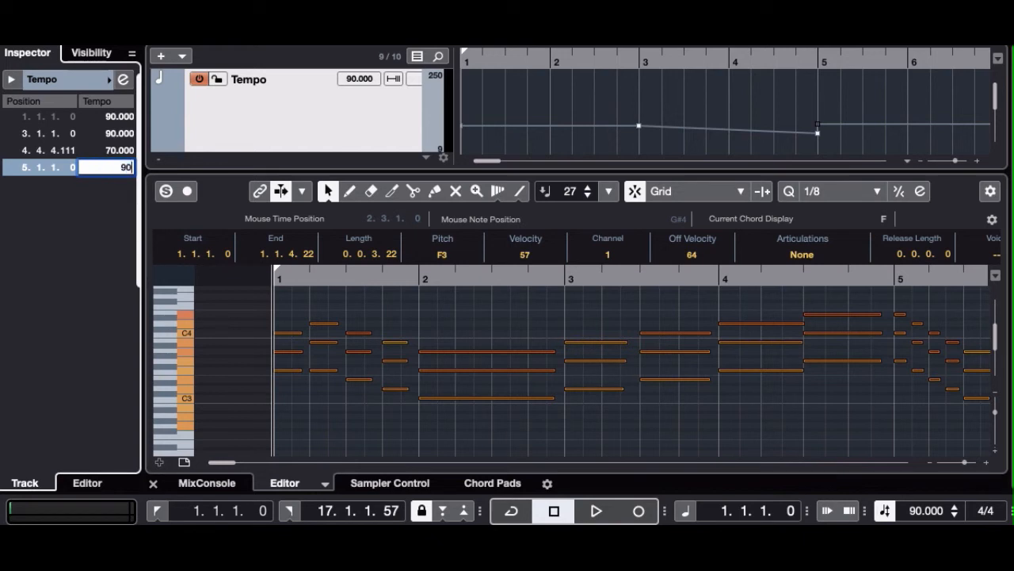
{"action": "key", "text": "Return"}
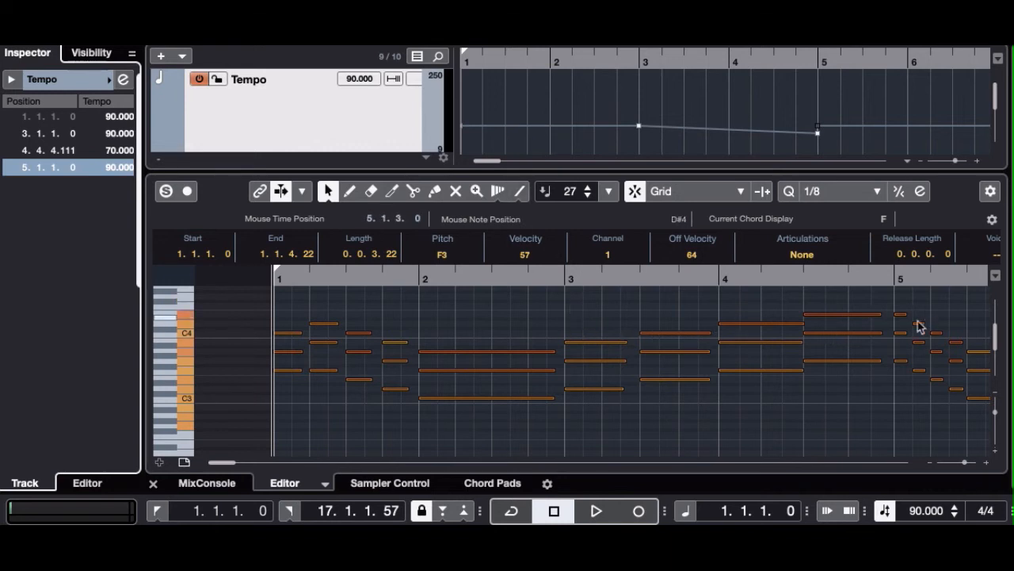
Play the part from the start through bar 5 to audition the tempo changes, and stop playback.
{"action": "left_click", "coordinate": [824, 119]}
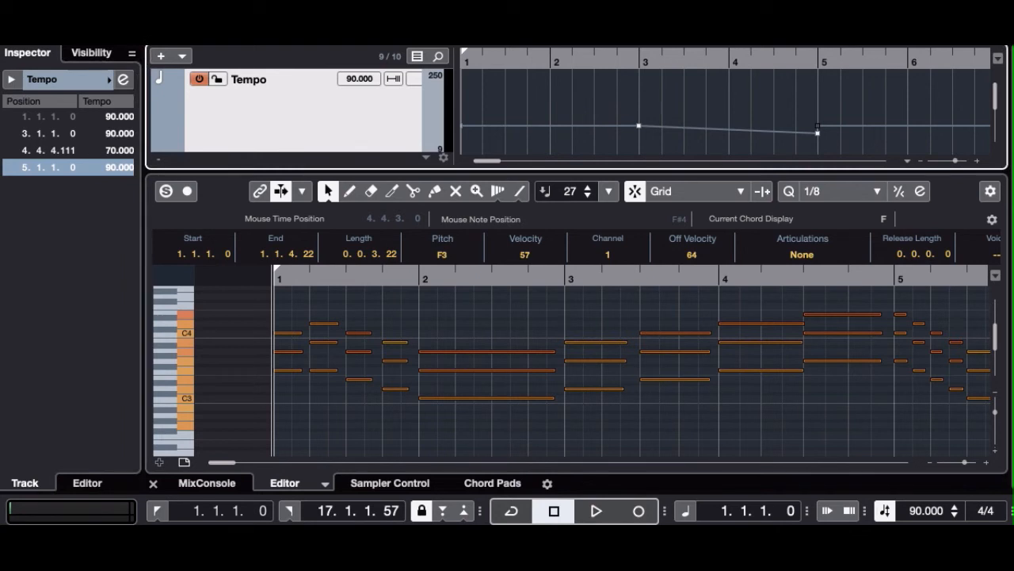
{"action": "key", "text": "space"}
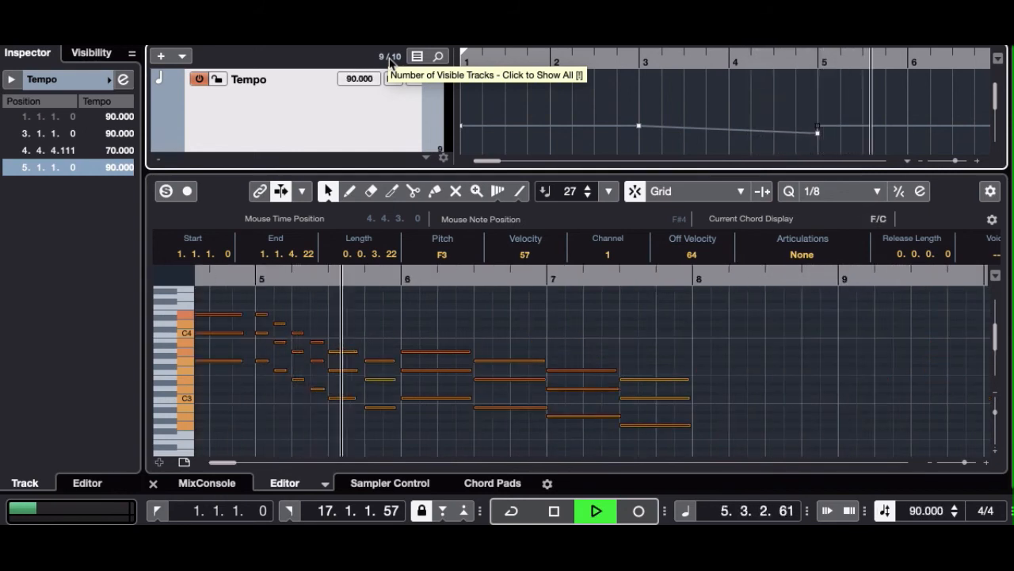
{"action": "key", "text": "space"}
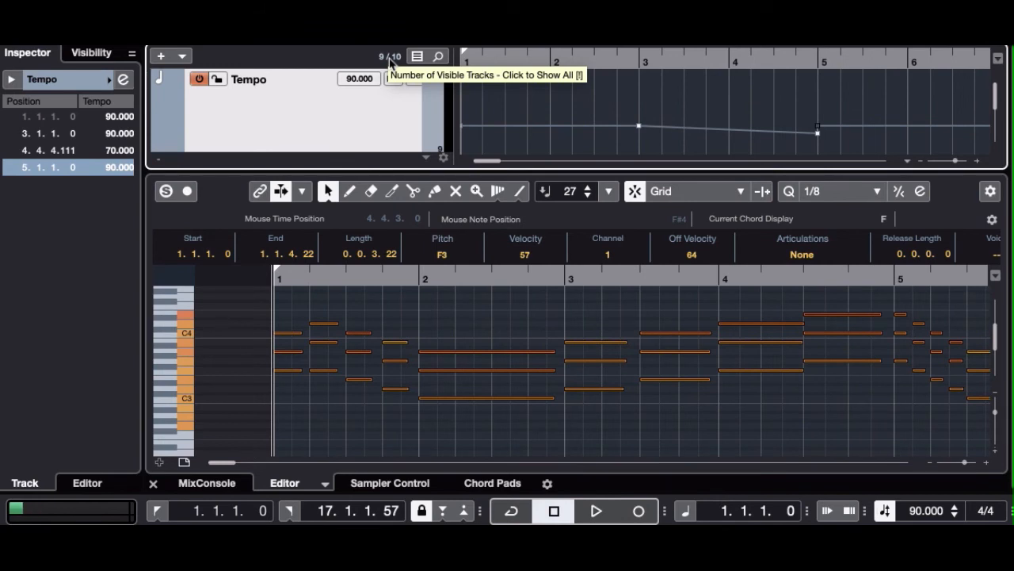